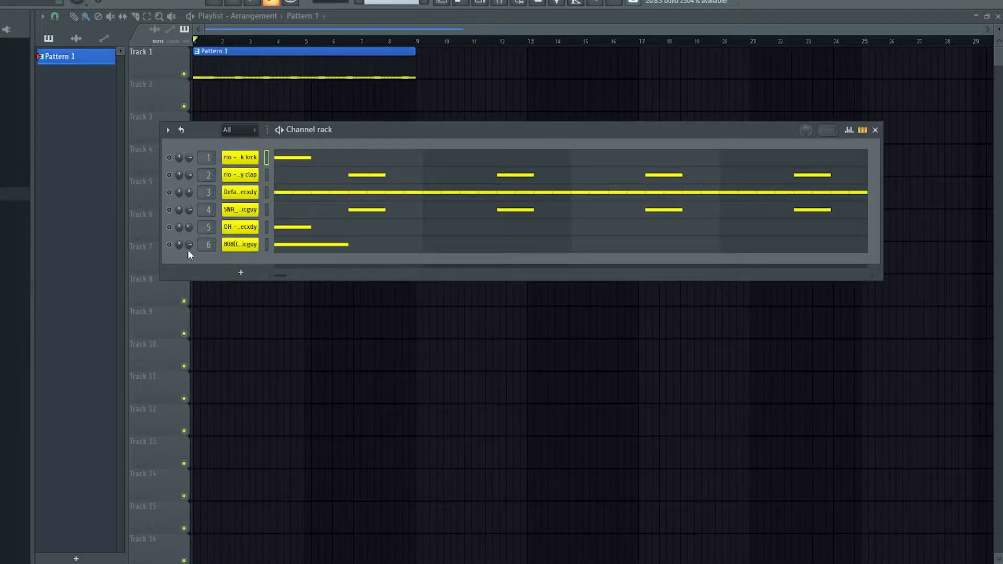
# Place the "Roland Romanelli - impro star" sample from the browser at bar 1 on Track 3 of the playlist.
pyautogui.press('F6')
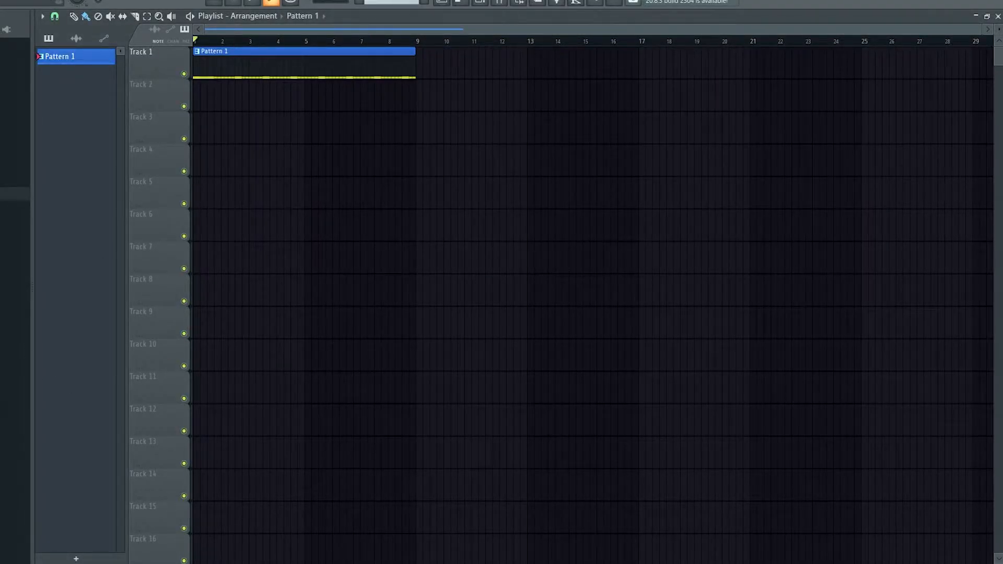
pyautogui.click(14, 381)
pyautogui.scroll(-5, 14, 455)
pyautogui.moveTo(14, 345); pyautogui.dragTo(285, 123)
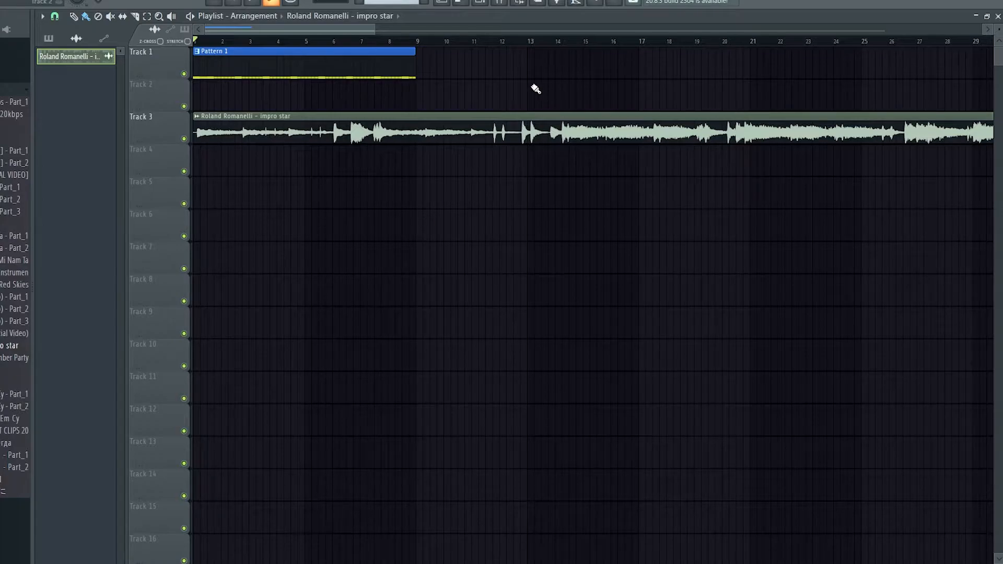
pyautogui.scroll(-3, 484, 77)
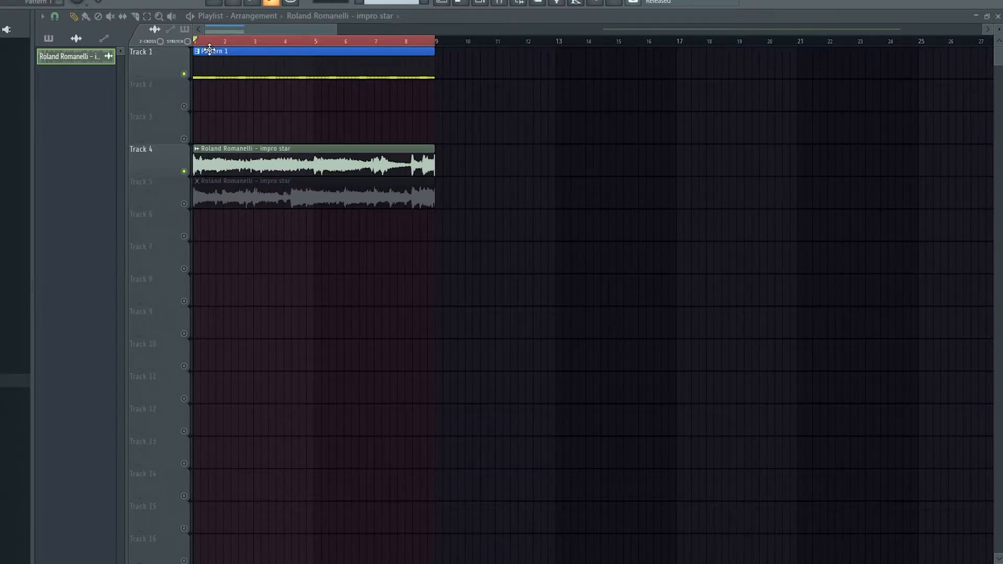
# Audition the sample clip on Track 4 with the drums, from the start and again from about bar 7.
pyautogui.press('space')
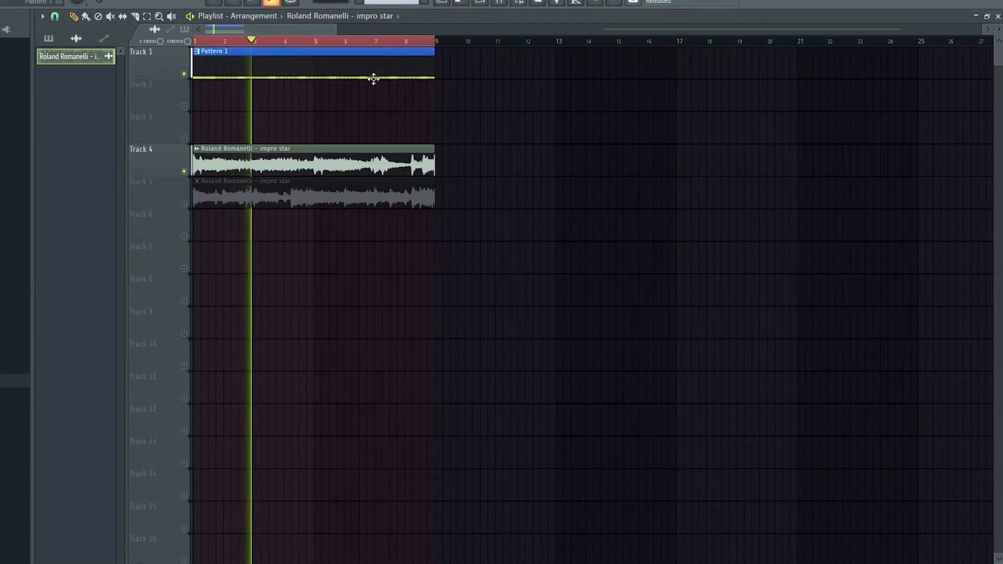
pyautogui.click(388, 40)
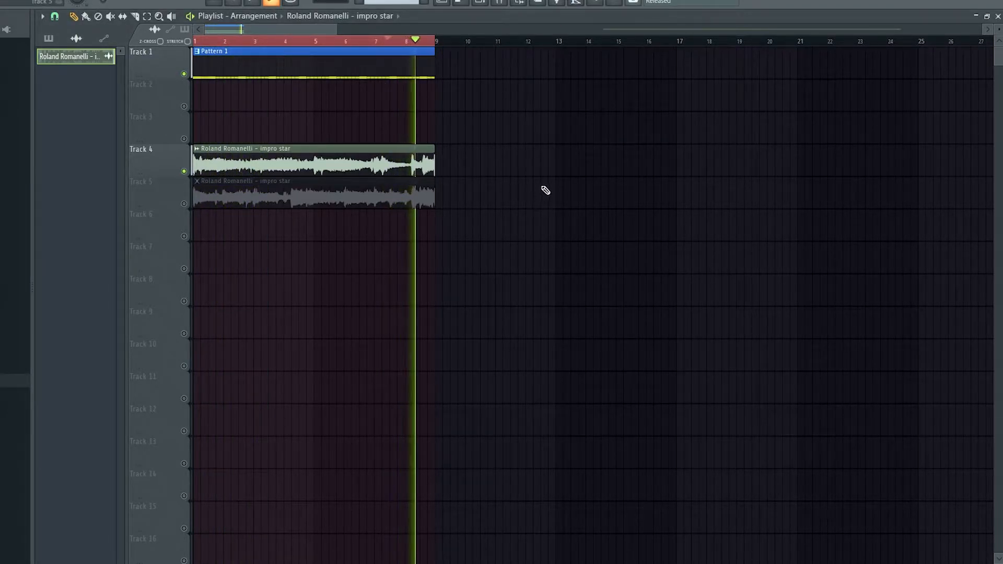
pyautogui.press('space')
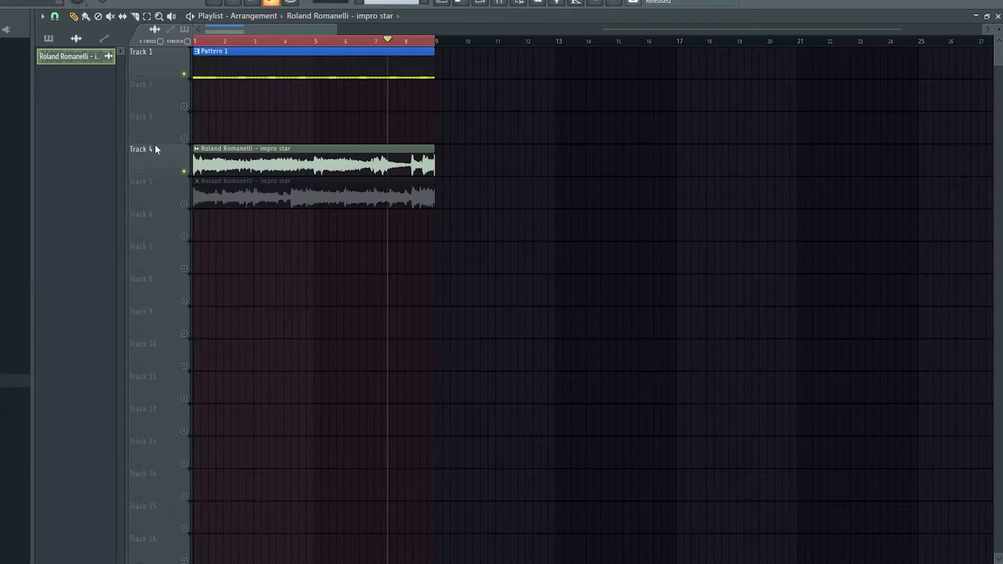
# Enable Track 5 instead of Track 4, audition its sample clip from the start and near bar 8, and return the playhead to bar 1.
pyautogui.click(184, 204)
pyautogui.click(184, 171)
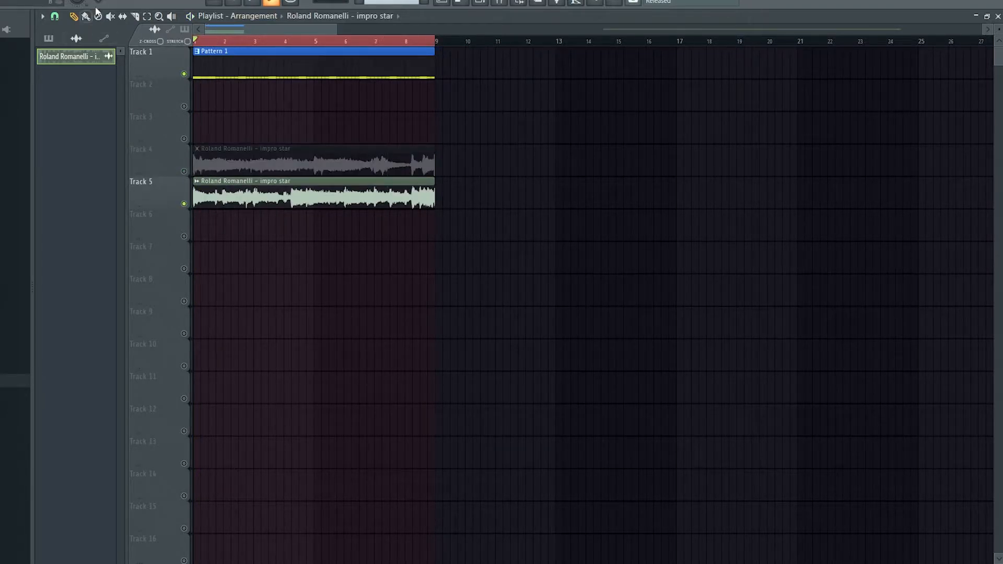
pyautogui.press('space')
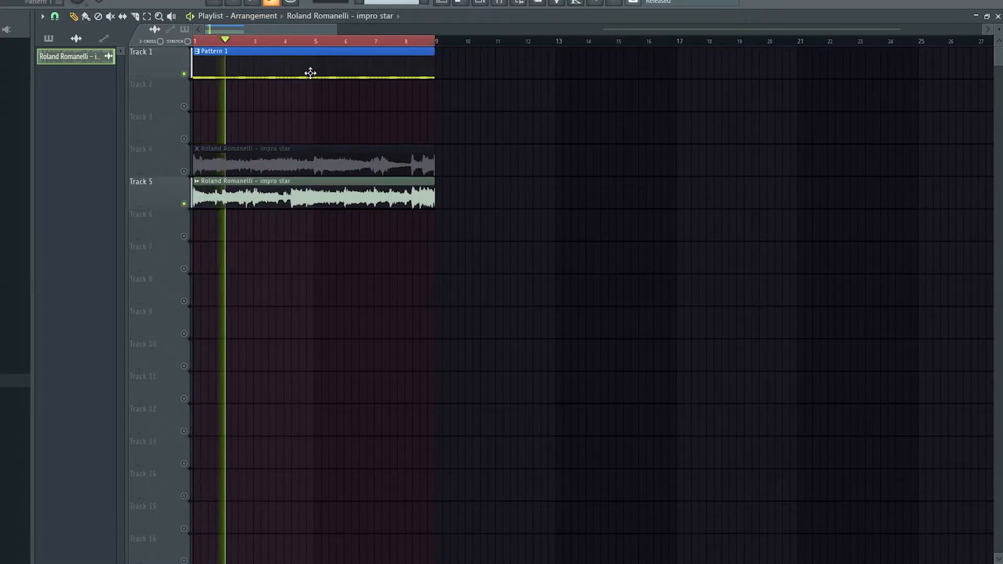
pyautogui.click(403, 42)
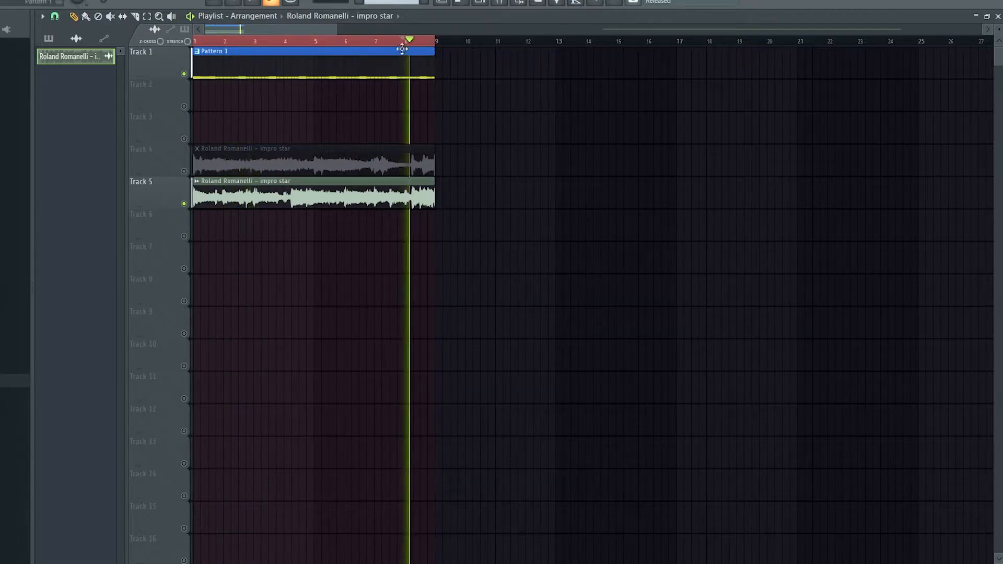
pyautogui.press('space')
pyautogui.moveTo(236, 42); pyautogui.dragTo(192, 42)
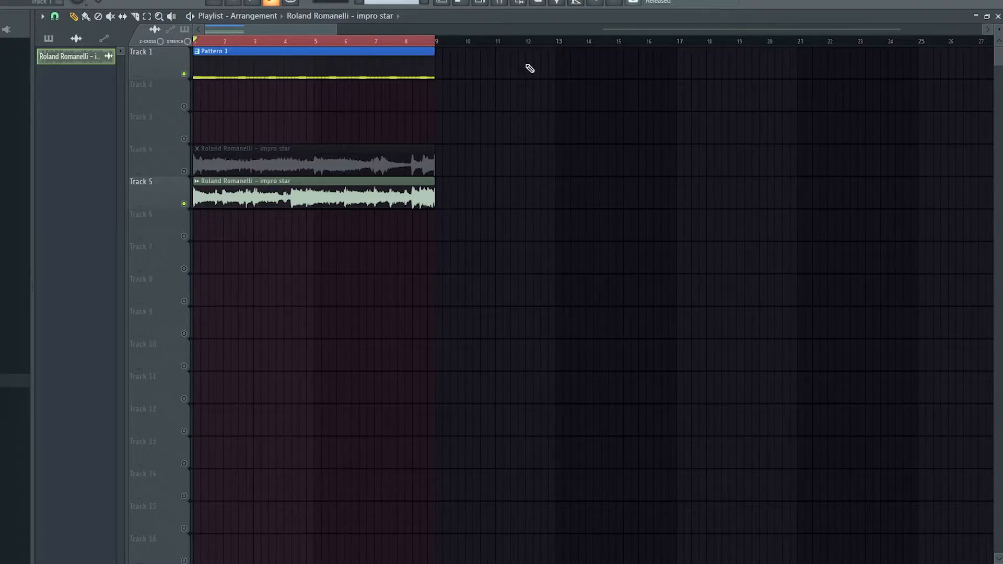
# Cut all notes from the clap channel in the channel rack.
pyautogui.click(485, 3)
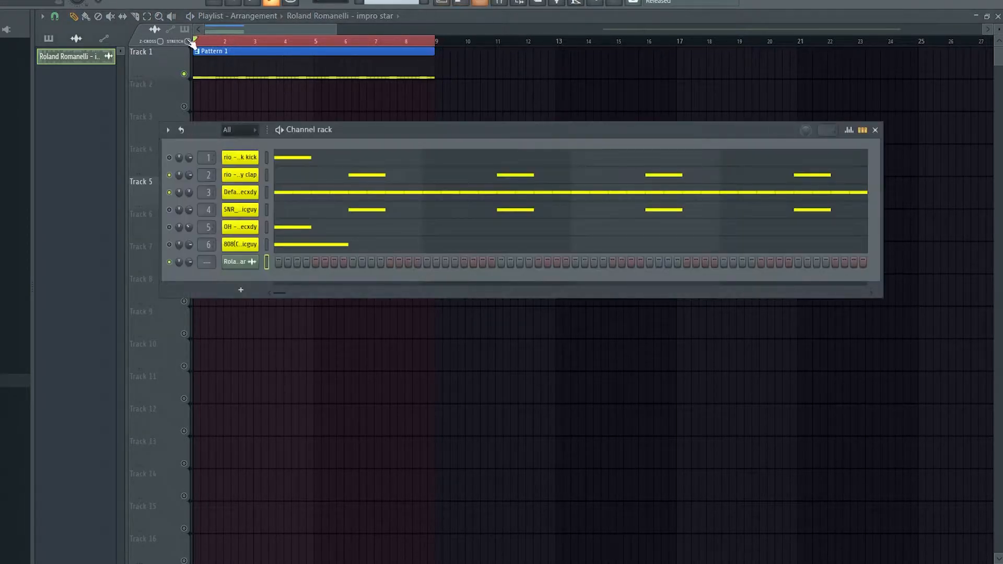
pyautogui.rightClick(246, 176)
pyautogui.click(426, 179)
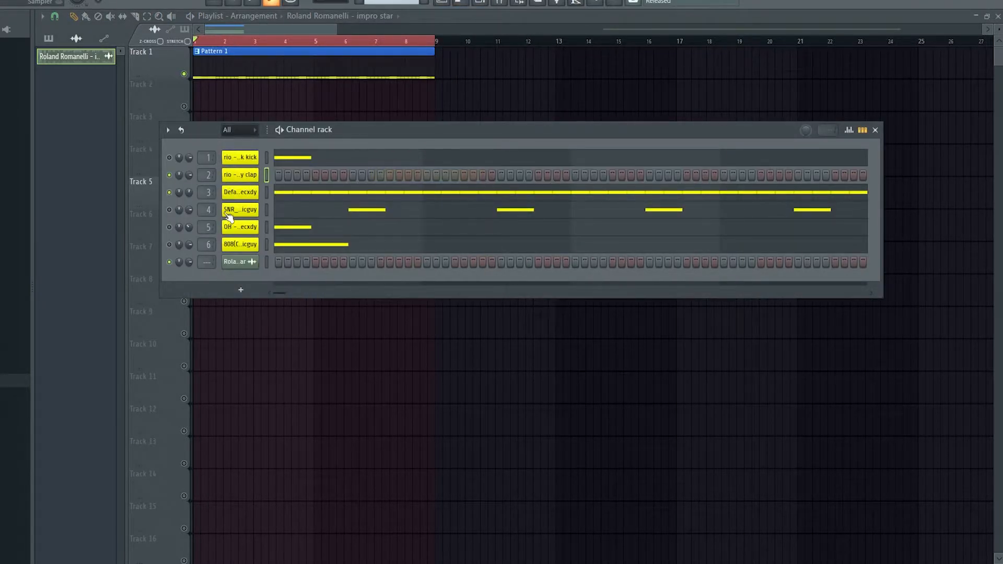
# Move the snare notes in bars 2 and 4 one beat later and delete the snare notes in bars 5 to 8.
pyautogui.click(299, 210)
pyautogui.scroll(-2, 308, 213)
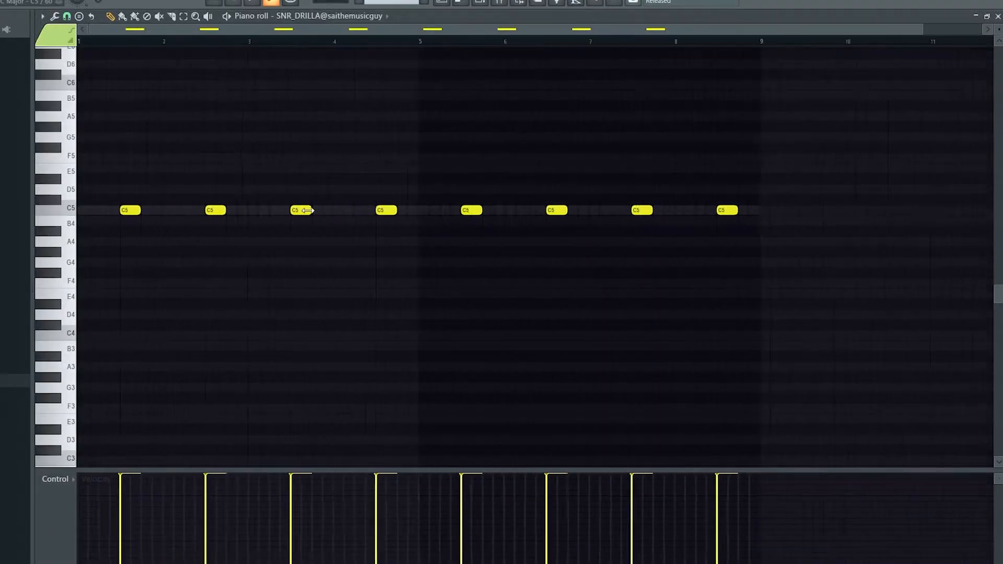
pyautogui.keyDown('ctrl'); pyautogui.click(209, 210); pyautogui.keyUp('ctrl')
pyautogui.keyDown('ctrl'); pyautogui.click(373, 210); pyautogui.keyUp('ctrl')
pyautogui.moveTo(373, 210); pyautogui.dragTo(394, 210)
pyautogui.click(396, 190)
pyautogui.rightClick(397, 190)
pyautogui.rightClick(455, 210)
pyautogui.rightClick(537, 210)
pyautogui.rightClick(618, 210)
pyautogui.rightClick(700, 210)
pyautogui.click(485, 2)
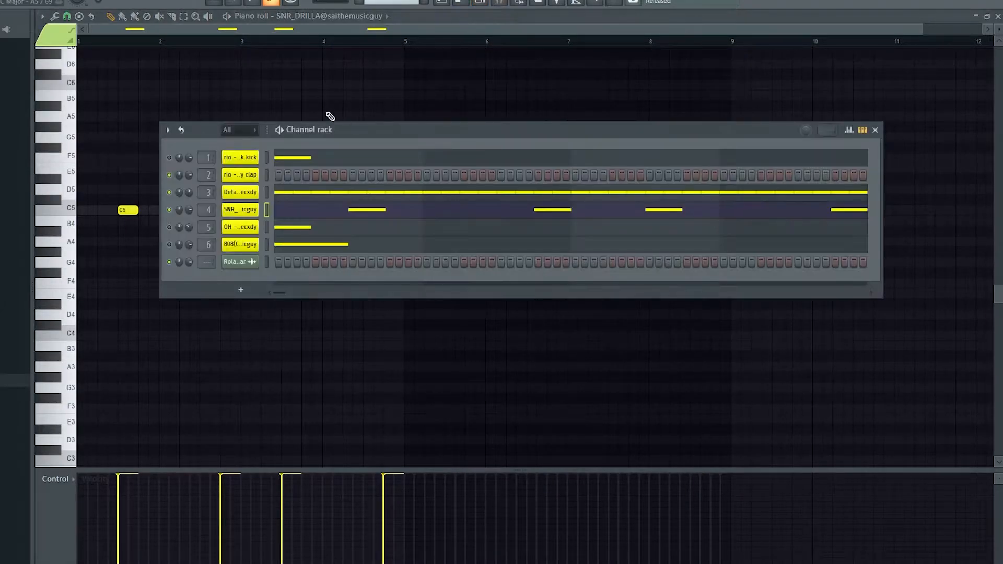
# Cut the continuous hi-hat notes and enter new hi-hat hits on steps 1, 4 and 7.
pyautogui.click(319, 197)
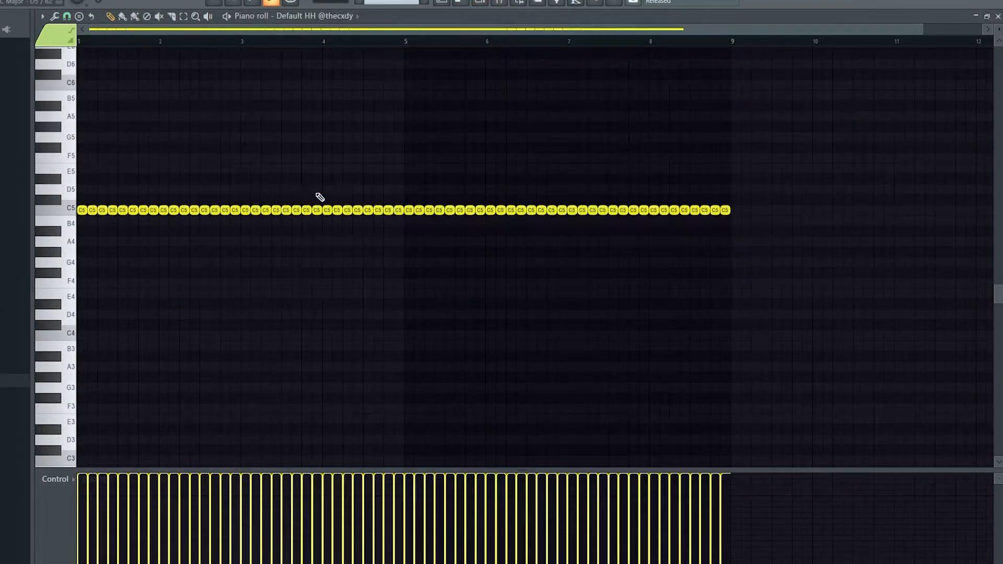
pyautogui.click(470, 5)
pyautogui.rightClick(240, 188)
pyautogui.click(439, 191)
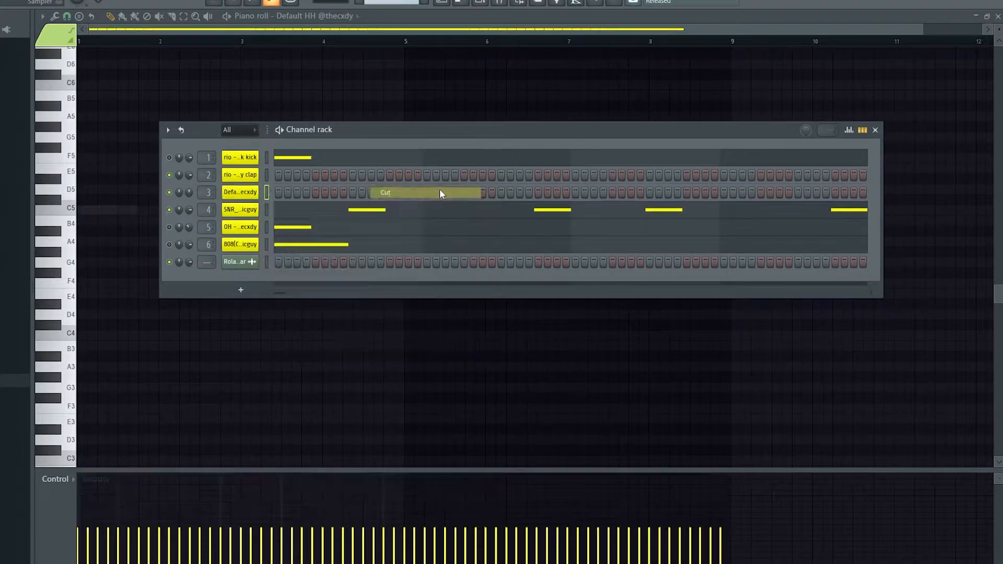
pyautogui.click(278, 192)
pyautogui.click(307, 192)
pyautogui.click(335, 192)
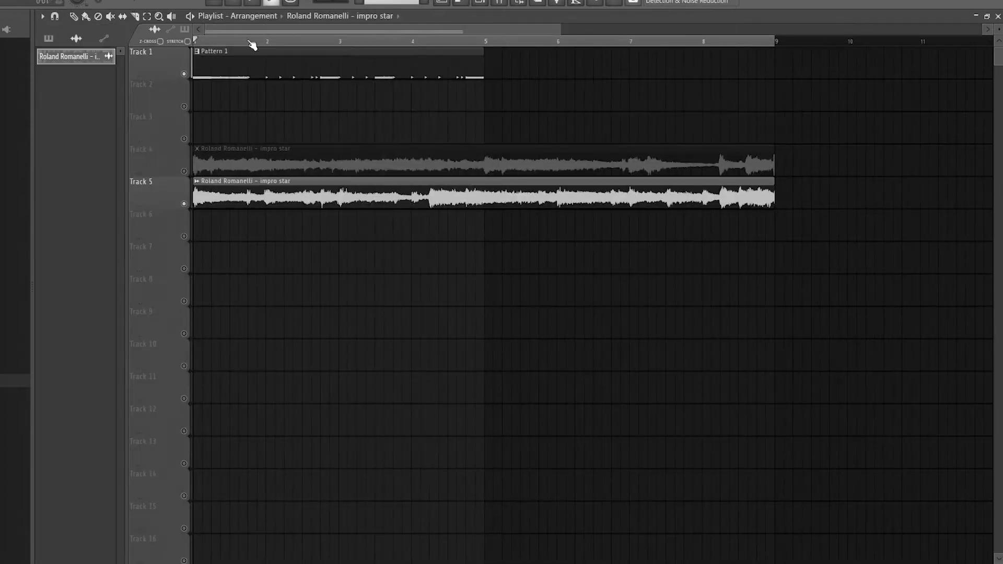
# Add a second Pattern 1 clip at bar 5 on Track 1 and enable Track 4 instead of Track 5.
pyautogui.click(491, 65)
pyautogui.click(184, 204)
pyautogui.click(184, 171)
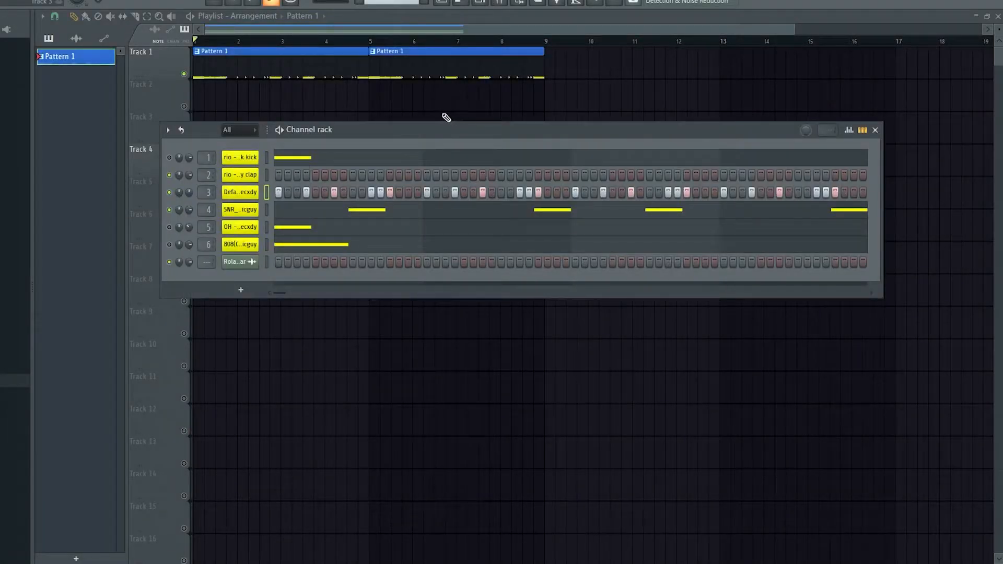
# Route the Roland Romanelli sample channel to mixer insert 7.
pyautogui.click(267, 261)
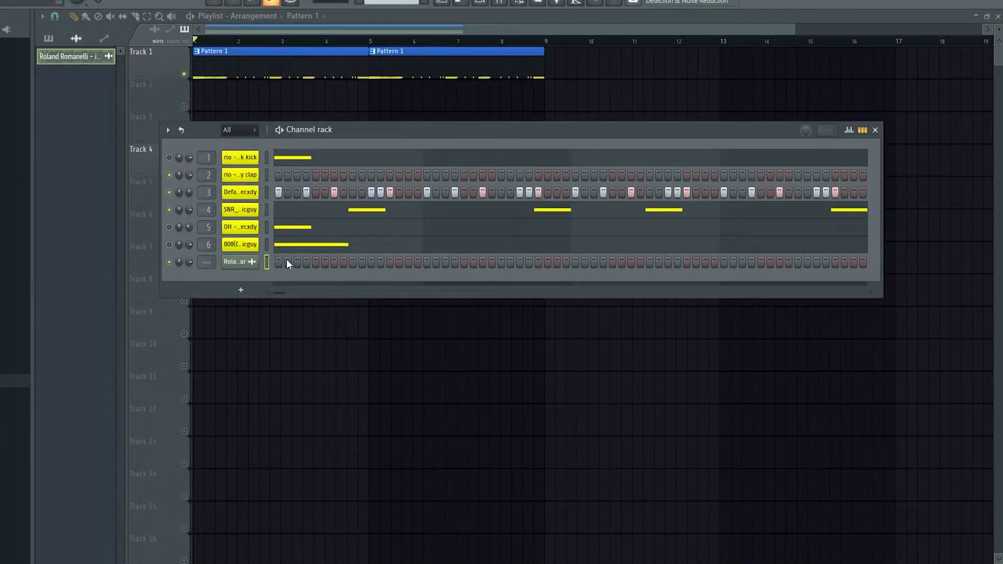
pyautogui.hotkey('ctrl', 'l')
pyautogui.click(266, 52)
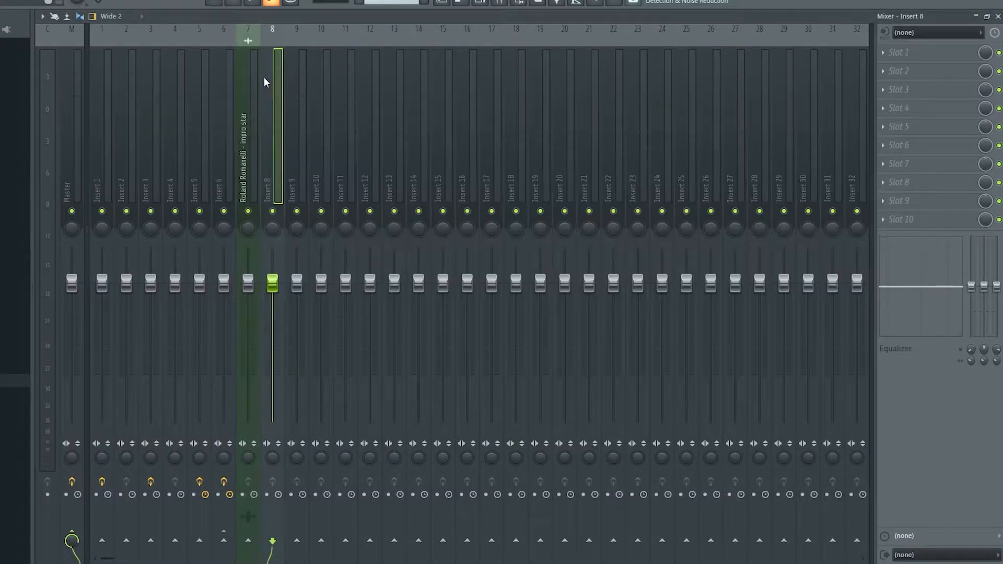
# Load Fruity Parametric EQ 2 into slot 2 of the sample's insert and pull bands 7 and 1 far down.
pyautogui.click(898, 68)
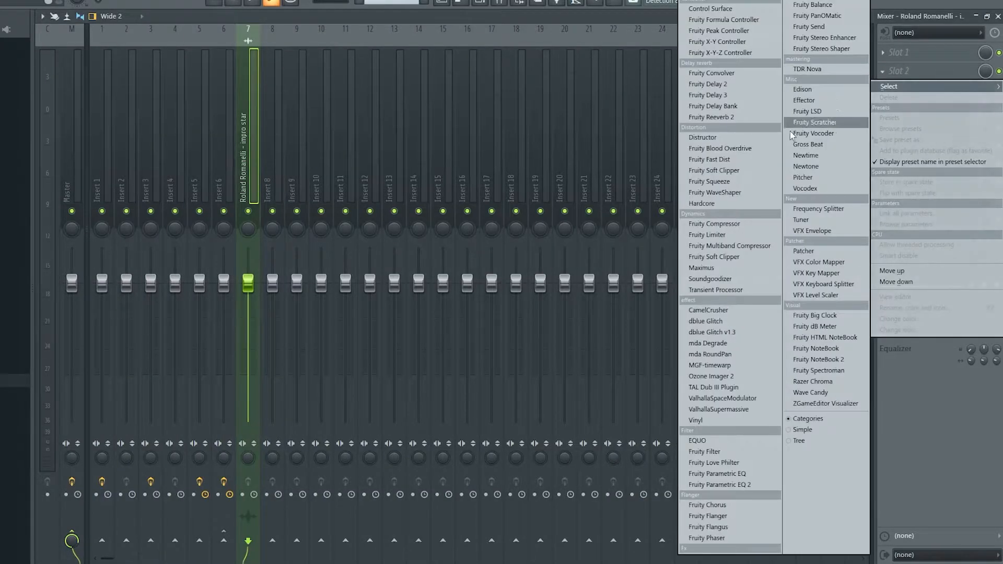
pyautogui.click(720, 484)
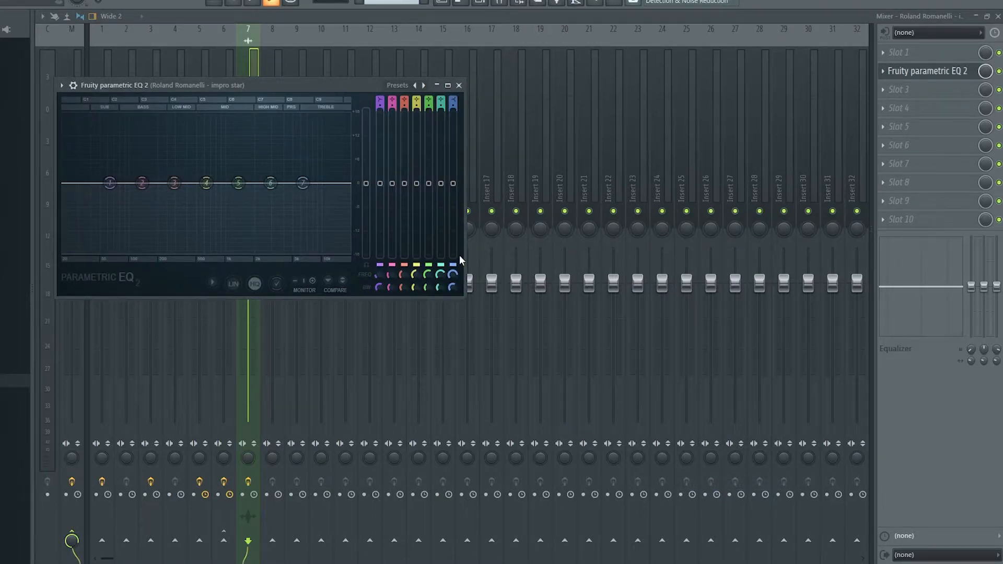
pyautogui.moveTo(304, 188); pyautogui.dragTo(294, 253)
pyautogui.moveTo(121, 194); pyautogui.dragTo(83, 253)
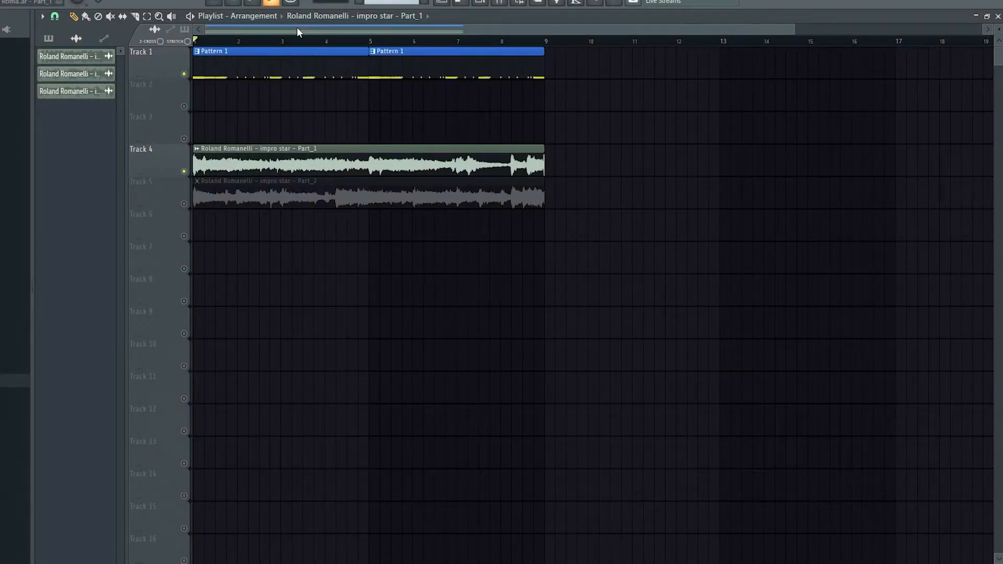
# Examine the effect settings on the sample's mixer insert: the parametric EQs, Fruity Reeverb 2, ValhallaSupermassive and HalfTime.
pyautogui.click(499, 7)
pyautogui.click(955, 127)
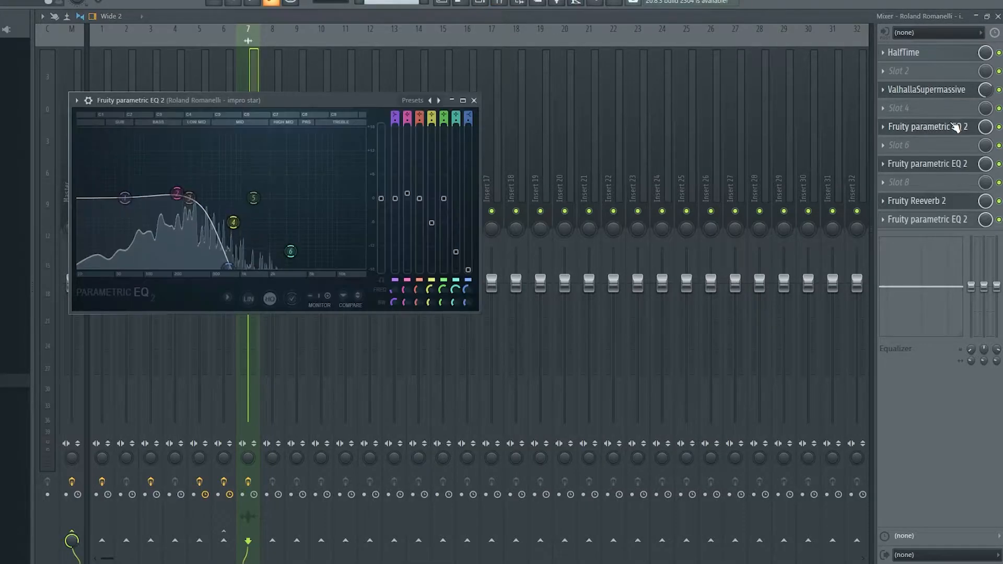
pyautogui.click(933, 166)
pyautogui.click(934, 204)
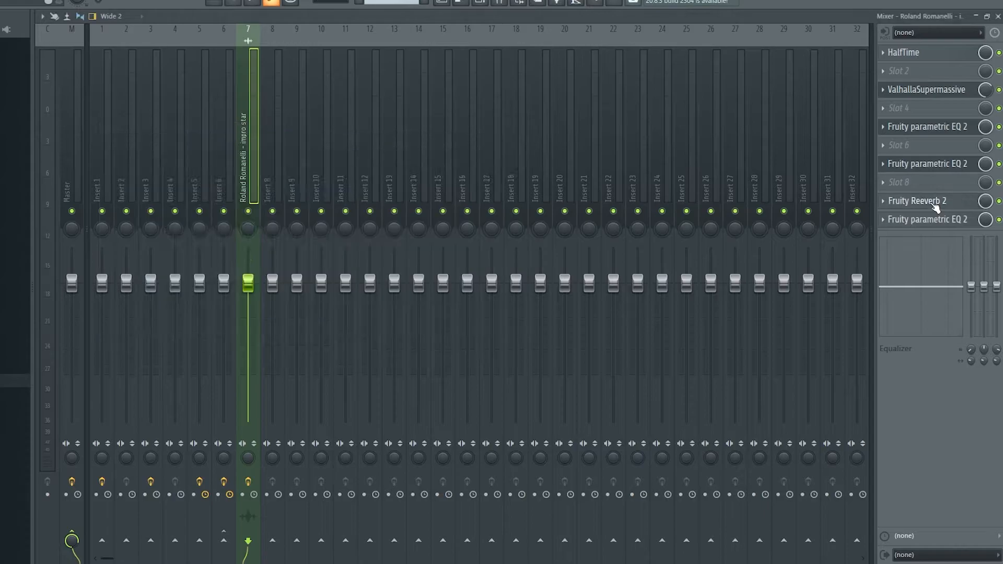
pyautogui.click(917, 220)
pyautogui.click(916, 219)
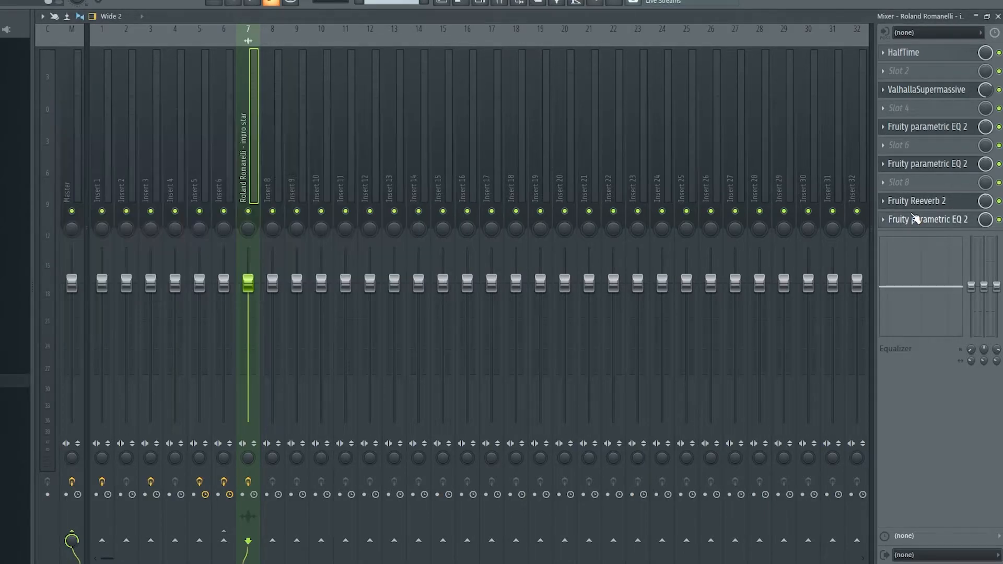
pyautogui.click(915, 218)
pyautogui.click(917, 215)
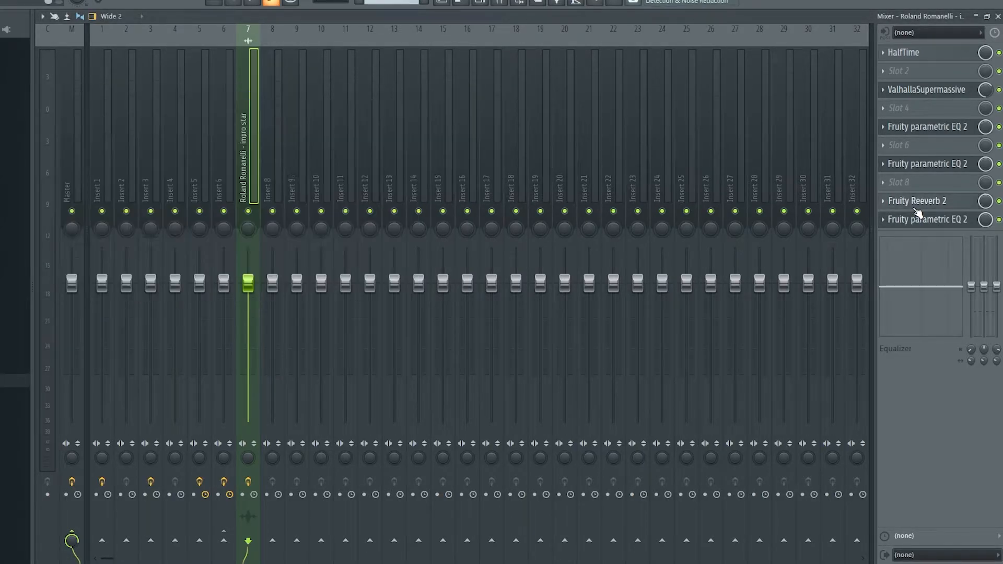
pyautogui.click(916, 205)
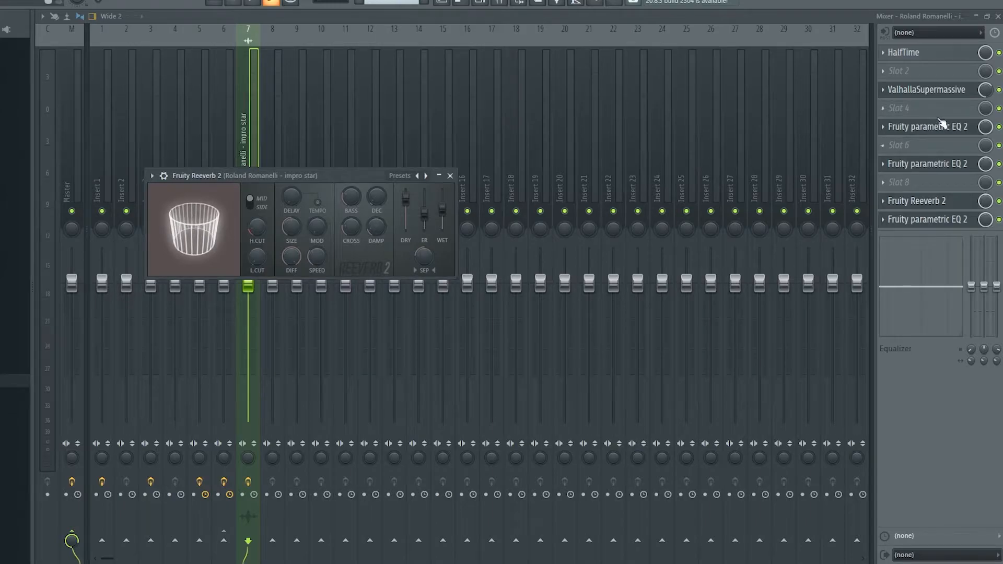
pyautogui.click(936, 88)
pyautogui.click(936, 87)
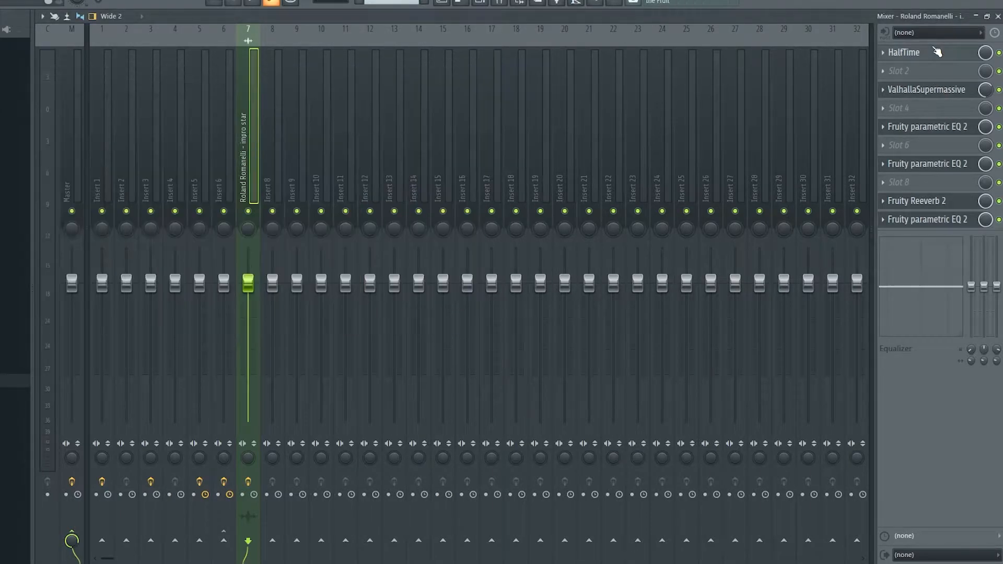
pyautogui.click(948, 55)
# Audition the processed Part_1 clip on Track 4 from the start and from about bar 8.
pyautogui.click(442, 2)
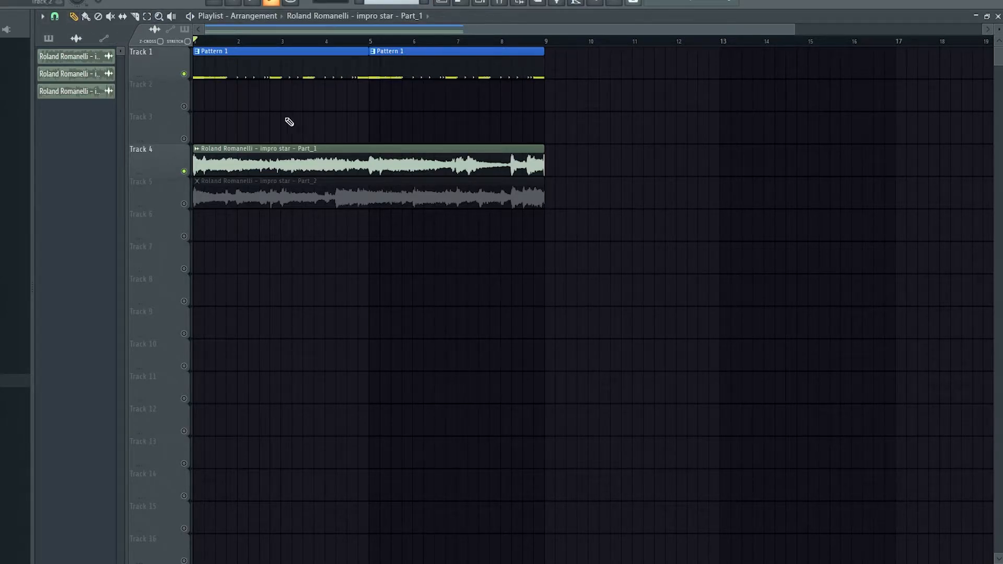
pyautogui.press('space')
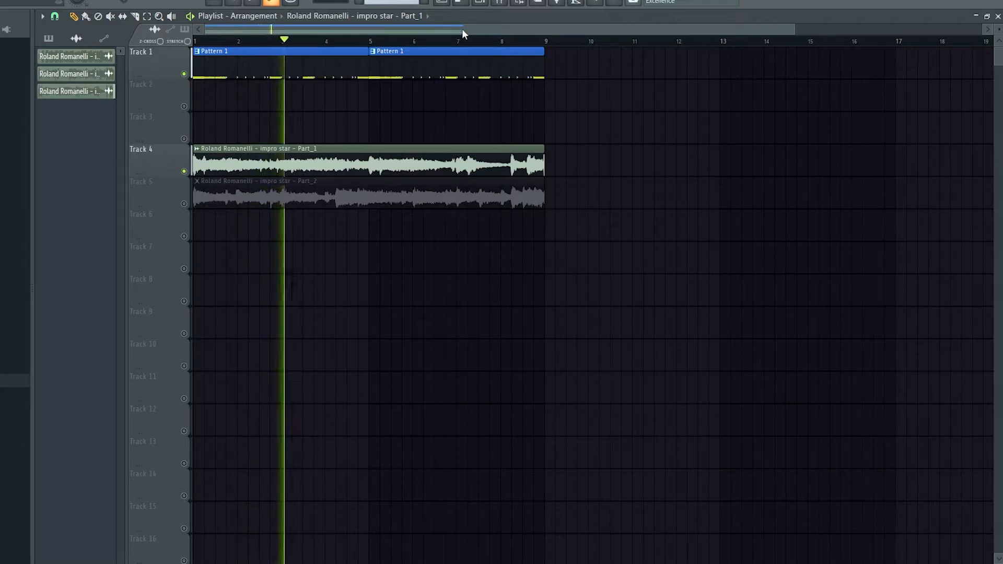
pyautogui.click(506, 42)
pyautogui.press('space')
# Enable Track 5 to audition the processed Part_2 clip from the start and from bar 8, and switch back to Track 4.
pyautogui.click(184, 204)
pyautogui.click(184, 172)
pyautogui.press('space')
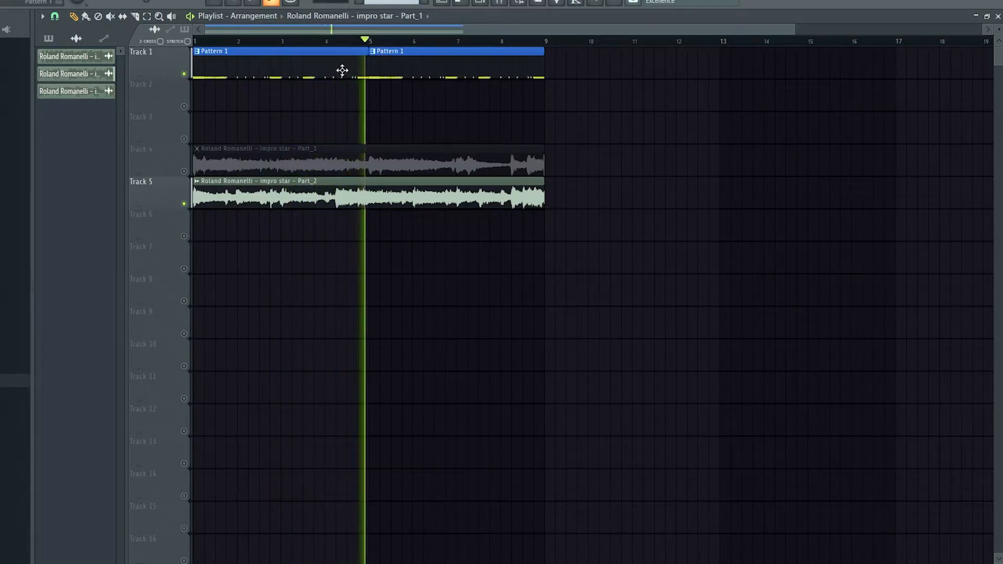
pyautogui.click(476, 50)
pyautogui.click(499, 40)
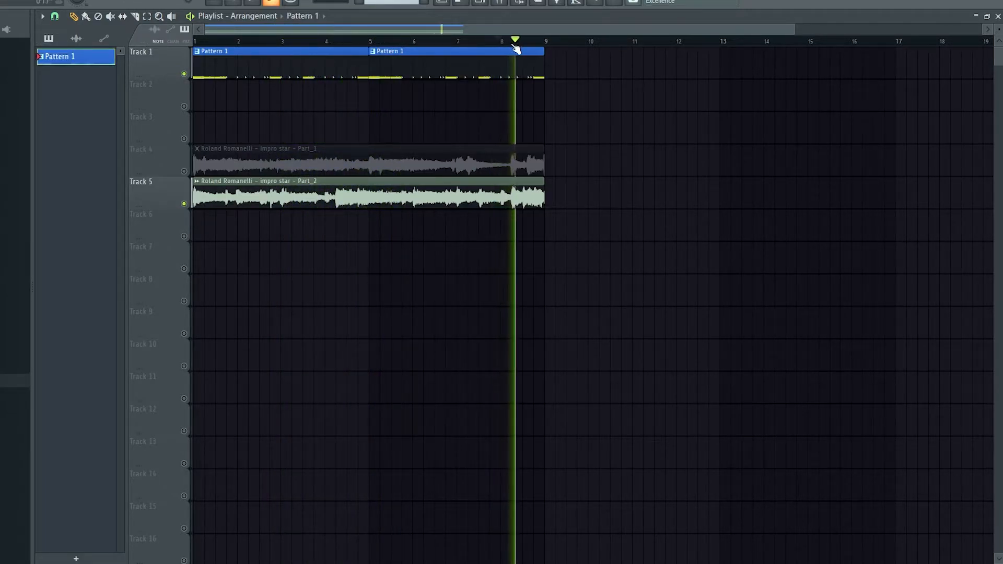
pyautogui.press('space')
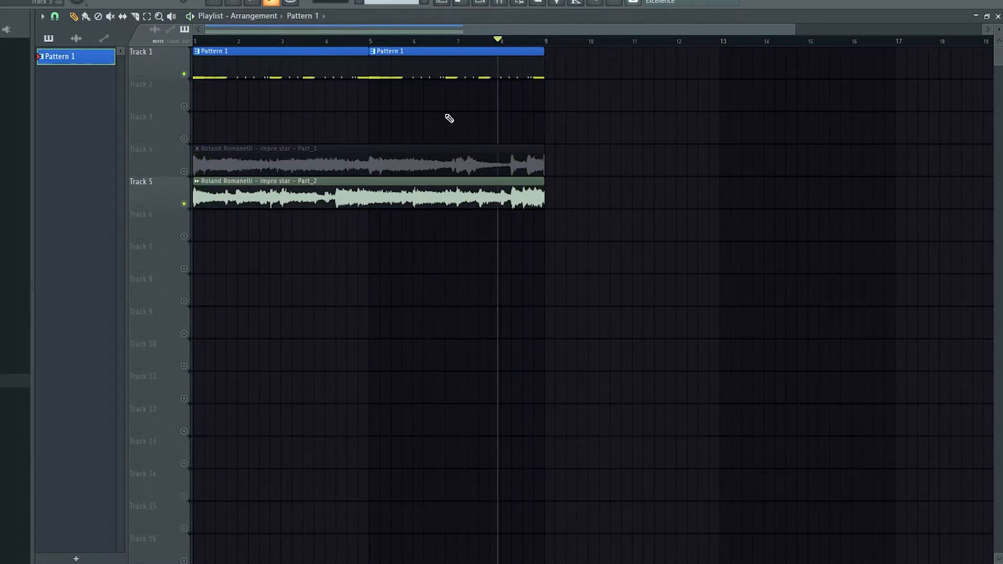
pyautogui.doubleClick(193, 175)
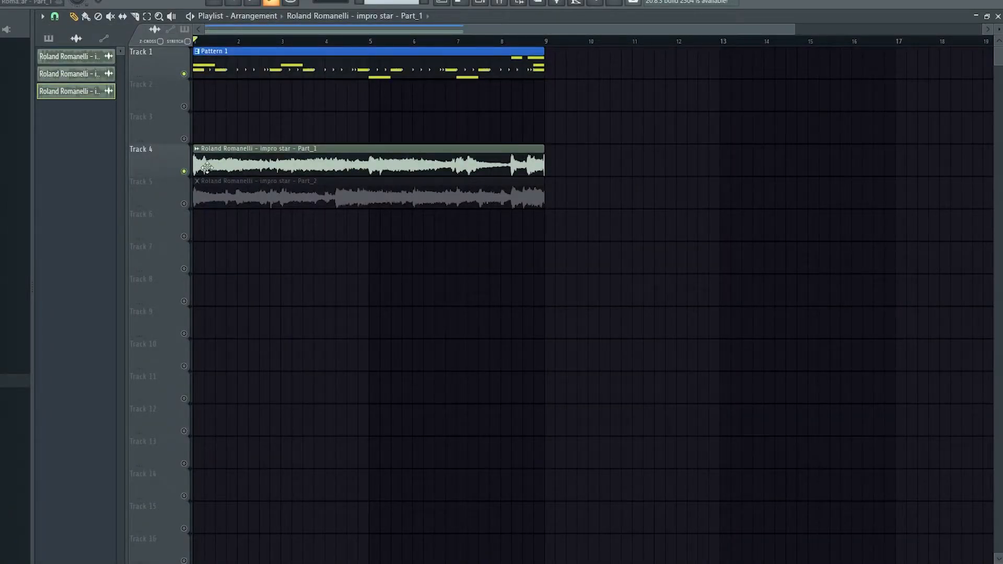
# Duplicate the Pattern 1 and Part_1 clips so that the copies start at bar 9, clearing any stray clips.
pyautogui.moveTo(595, 172); pyautogui.dragTo(355, 49)
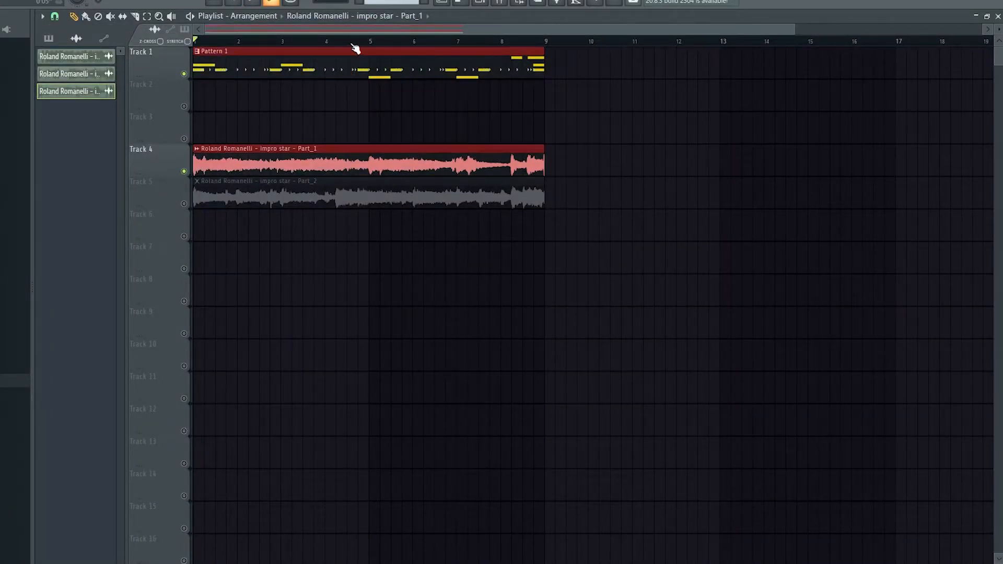
pyautogui.hotkey('ctrl', 'b')
pyautogui.click(838, 287)
pyautogui.rightClick(838, 288)
pyautogui.click(744, 318)
pyautogui.rightClick(773, 317)
pyautogui.click(612, 291)
pyautogui.rightClick(672, 296)
# Delete the Part_1 copy at bar 9 and move the Part_2 clip on Track 5 to start there.
pyautogui.rightClick(638, 158)
pyautogui.moveTo(494, 200); pyautogui.dragTo(833, 207)
pyautogui.rightClick(617, 198)
pyautogui.rightClick(542, 196)
pyautogui.hotkey('ctrl', 'z')
pyautogui.rightClick(486, 204)
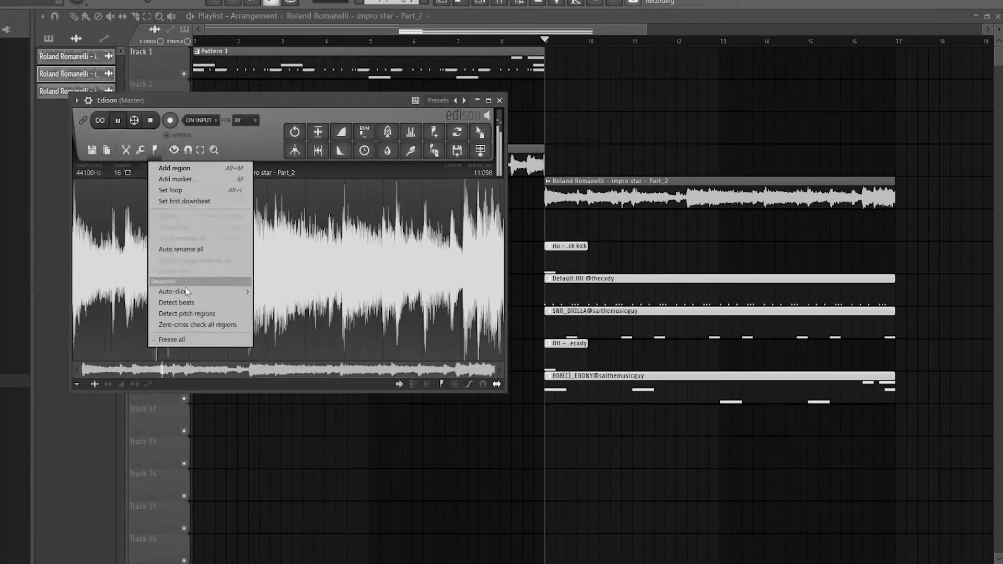
# Split the Pattern 1 copy at bar 9 by channel onto Tracks 7 to 11 and enable all tracks.
pyautogui.click(197, 313)
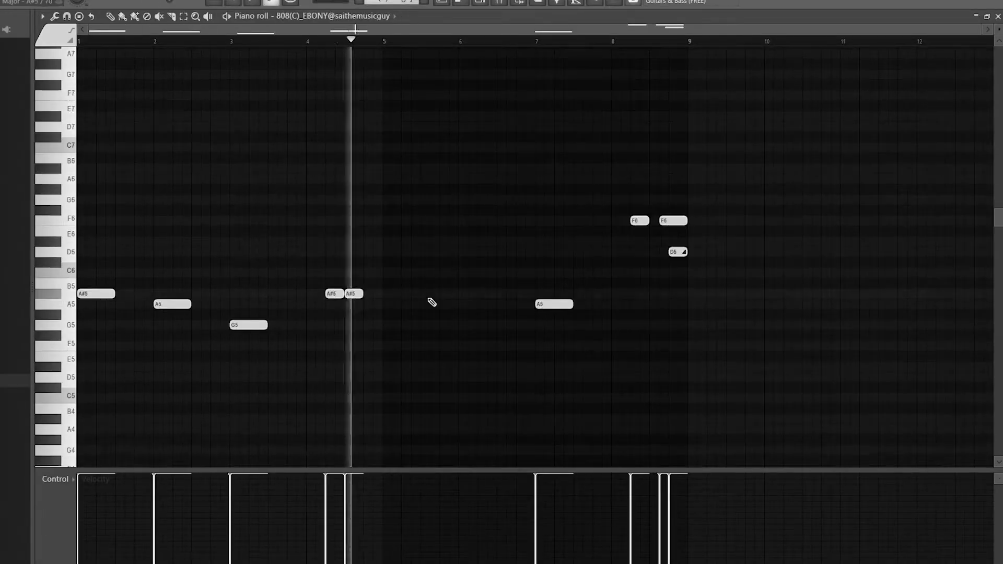
pyautogui.rightClick(552, 302)
pyautogui.rightClick(676, 251)
pyautogui.rightClick(671, 219)
pyautogui.rightClick(640, 220)
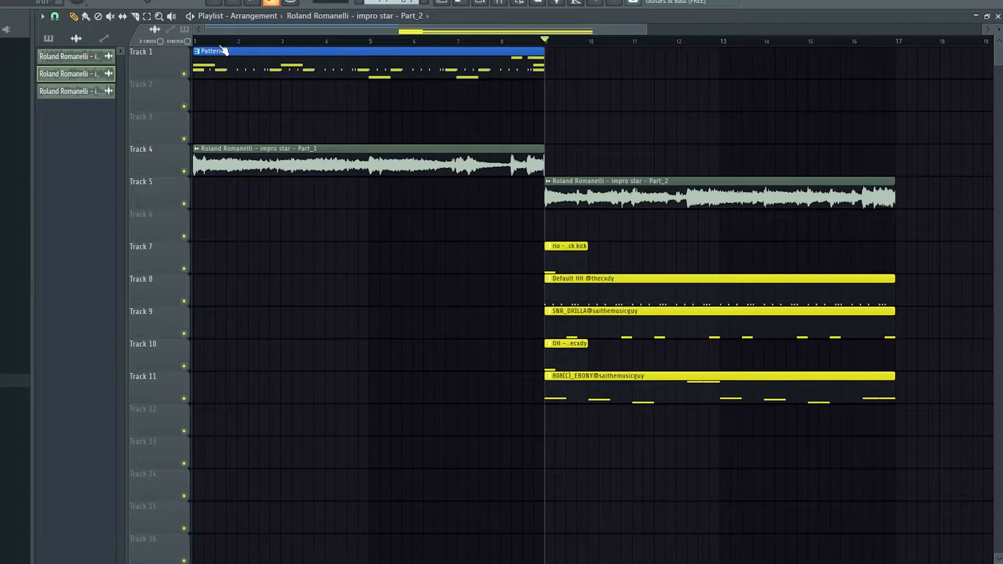
# Set bars 1 to 9 of the playlist as the playback range.
pyautogui.click(265, 70)
pyautogui.doubleClick(318, 62)
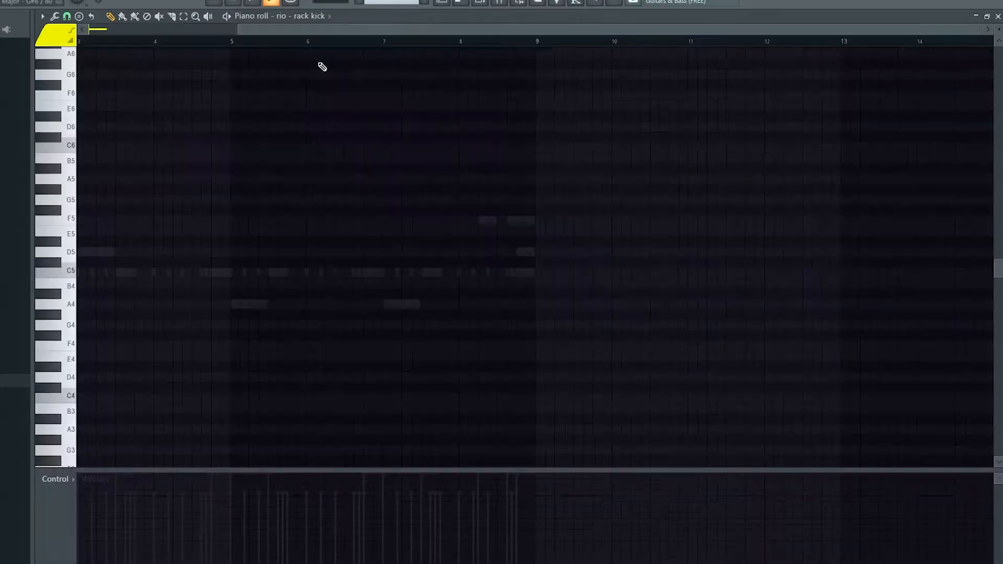
pyautogui.click(483, 4)
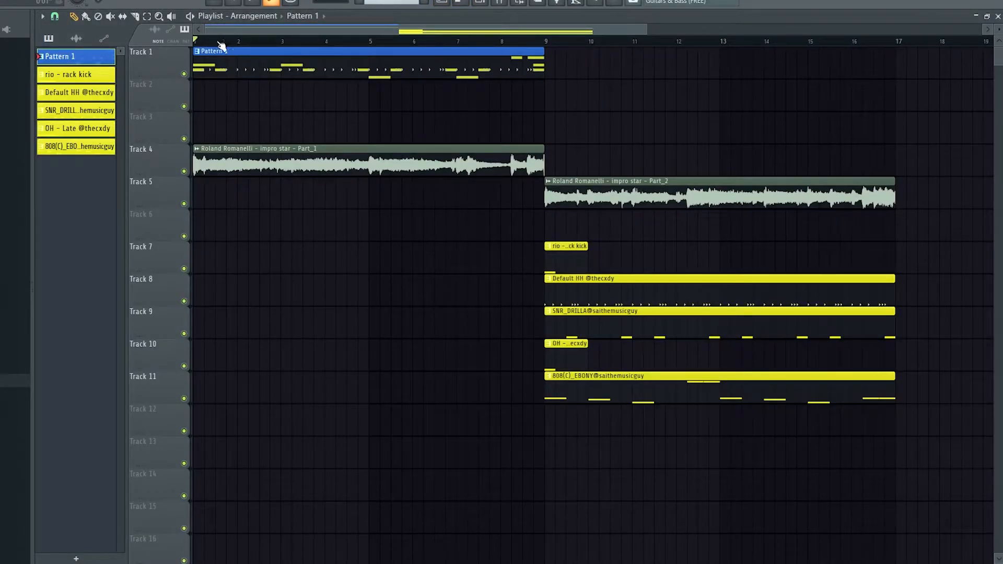
pyautogui.moveTo(544, 42); pyautogui.dragTo(49, 104)
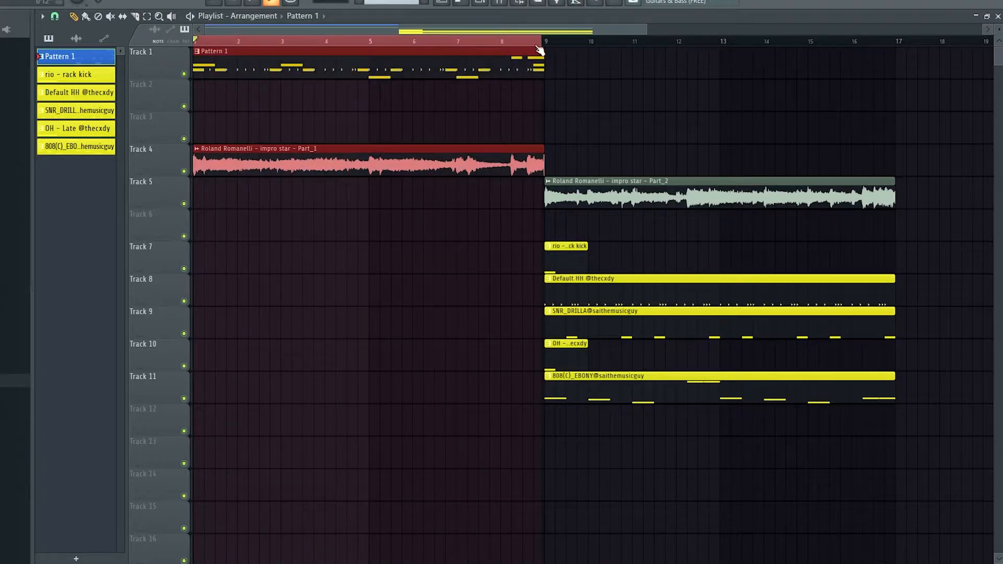
# Open the Sassy Clap channel's notes in the piano roll from the channel rack and return to the playlist.
pyautogui.click(479, 3)
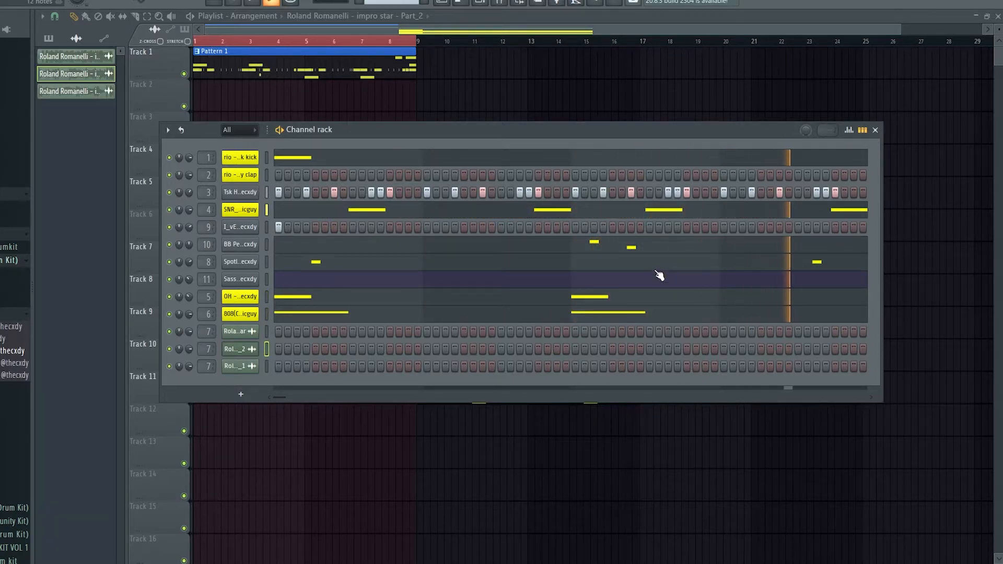
pyautogui.rightClick(250, 228)
pyautogui.rightClick(240, 262)
pyautogui.rightClick(244, 278)
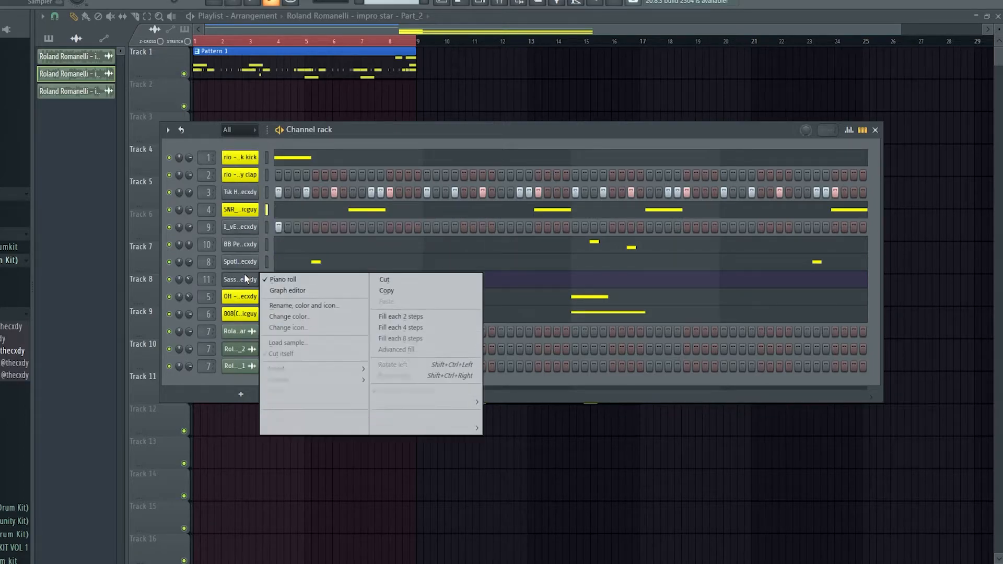
pyautogui.click(301, 282)
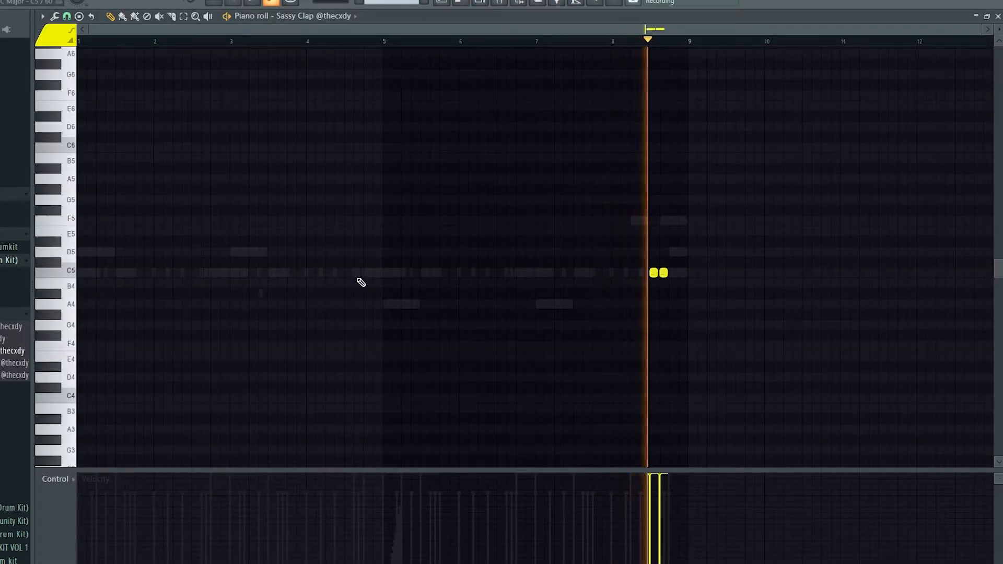
pyautogui.click(446, 3)
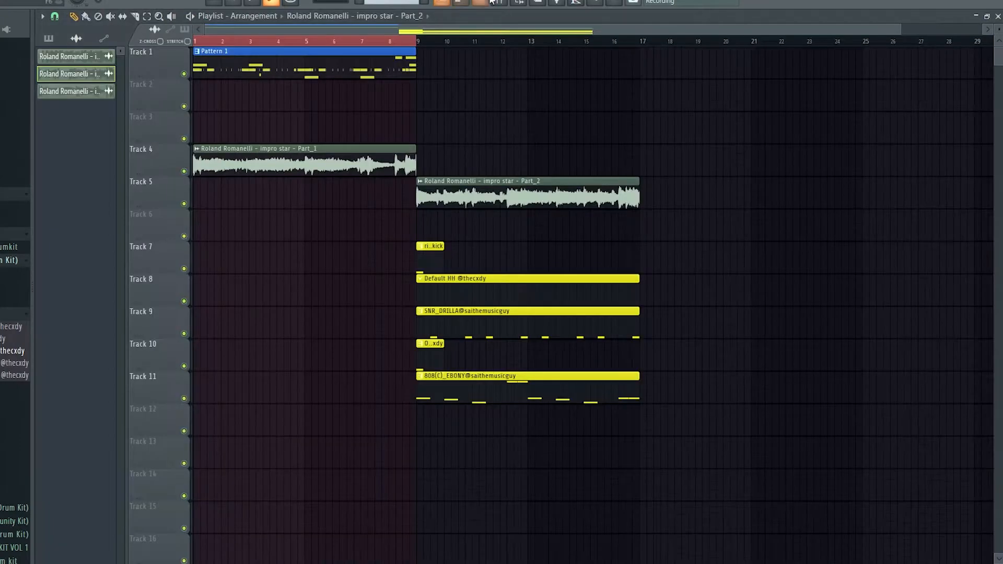
# View the SNR_DRILLA snare notes in the piano roll, switch to I_vE HeArD ThIs Perc and audition it.
pyautogui.click(489, 2)
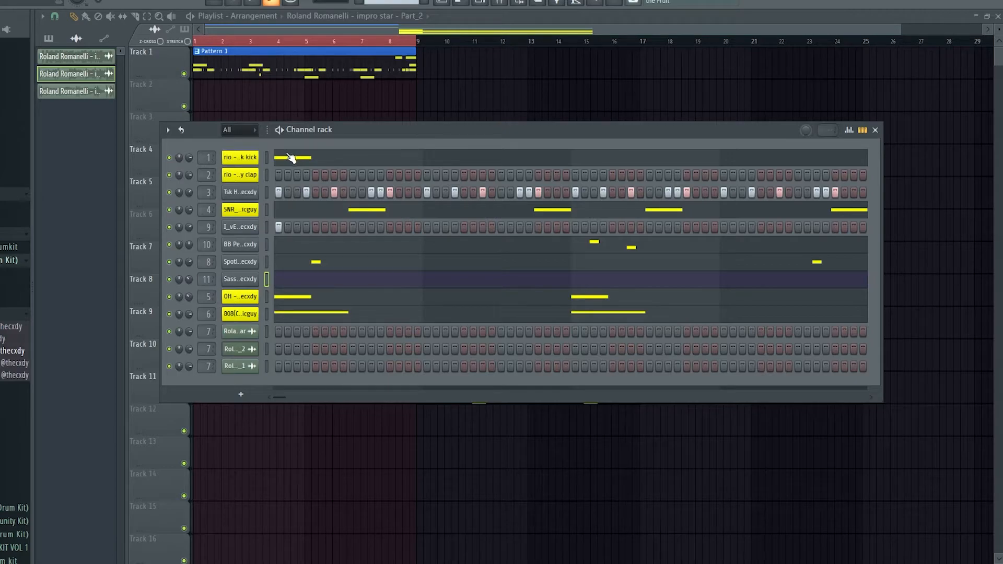
pyautogui.click(285, 211)
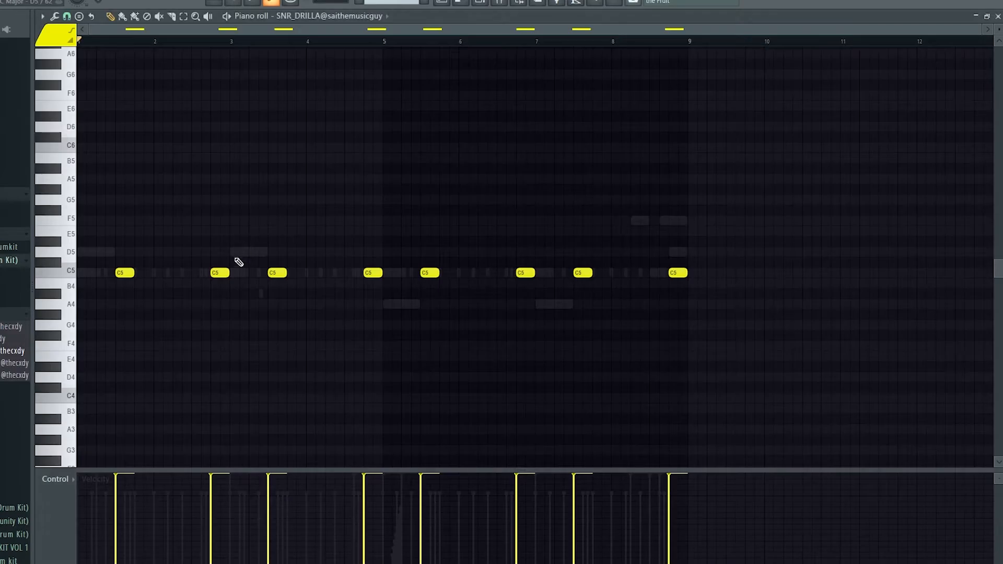
pyautogui.click(363, 16)
pyautogui.click(350, 126)
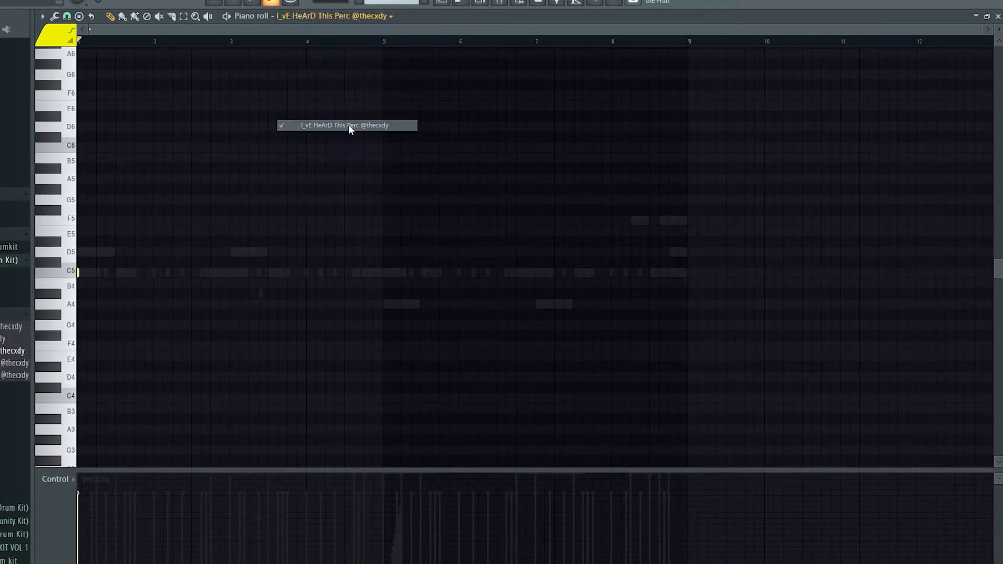
pyautogui.press('space')
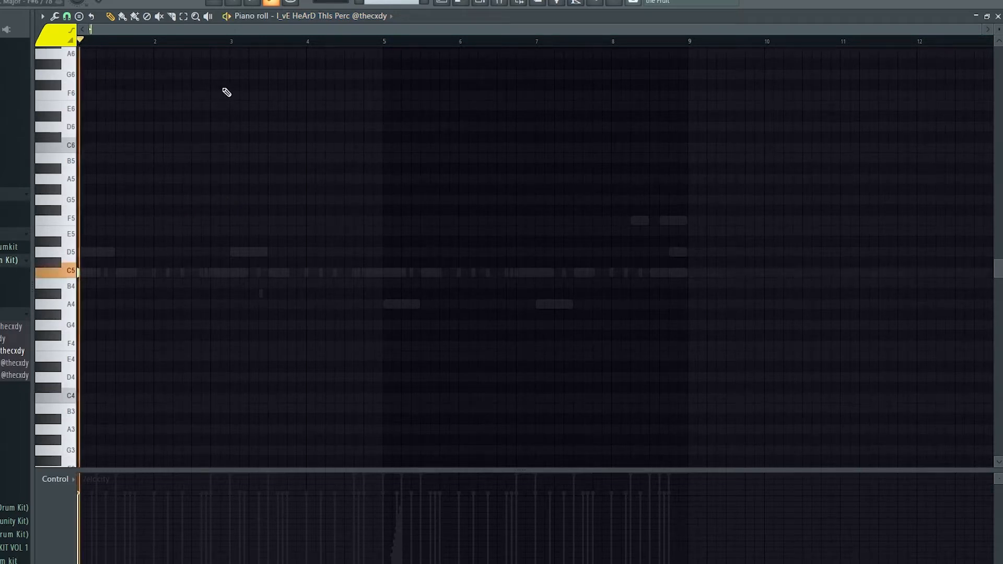
pyautogui.press('space')
# Switch the piano roll to BB Perc and audition its notes just after bar 3.
pyautogui.click(367, 18)
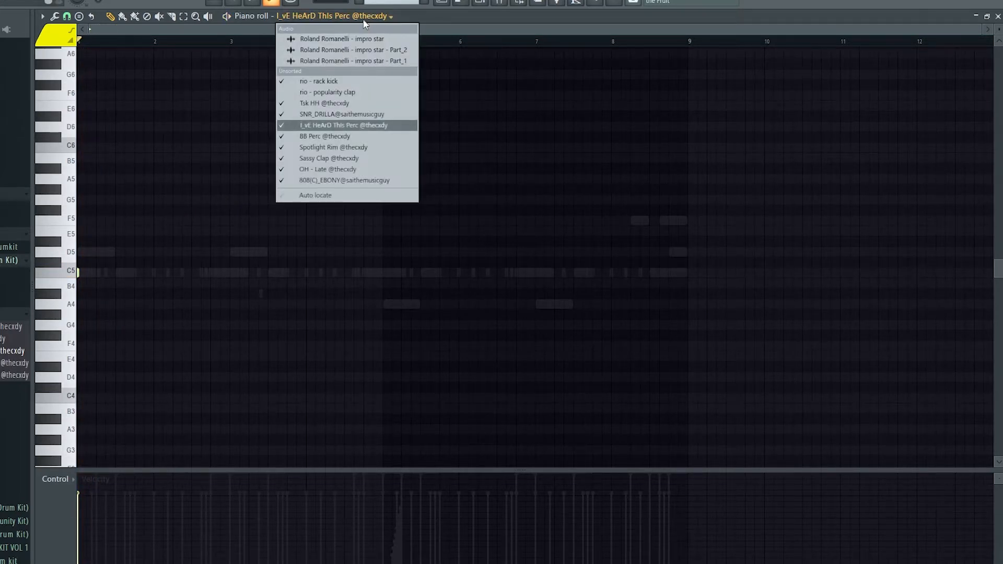
pyautogui.click(337, 137)
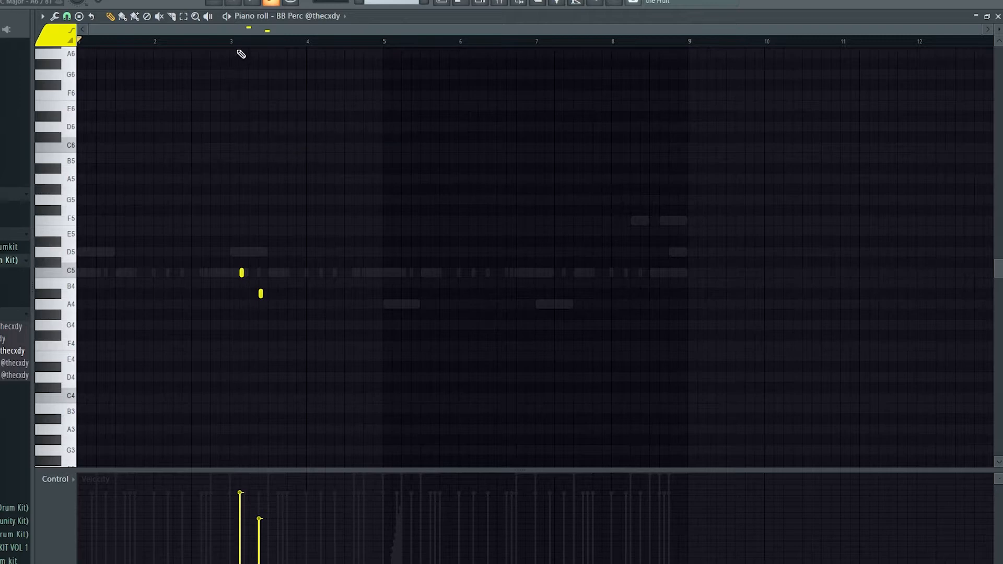
pyautogui.press('space')
# Switch the piano roll to Spotlight Rim and audition its hits near bar 1, between bars 4 and 5, and after bar 5.
pyautogui.press('space')
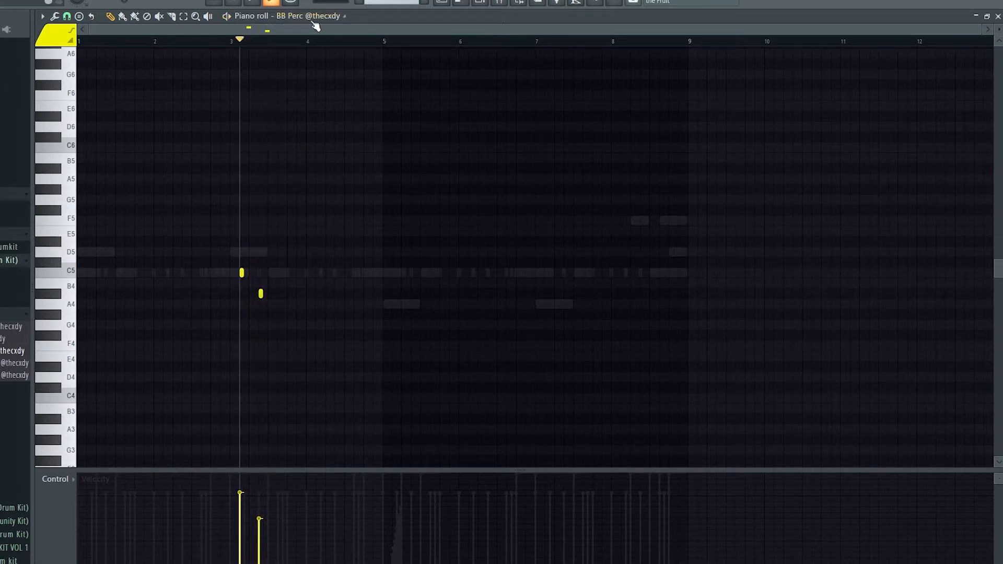
pyautogui.click(314, 16)
pyautogui.click(334, 147)
pyautogui.moveTo(99, 41); pyautogui.dragTo(92, 41)
pyautogui.press('space')
pyautogui.press('space')
pyautogui.click(351, 40)
pyautogui.press('space')
pyautogui.press('space')
pyautogui.click(395, 40)
pyautogui.press('space')
pyautogui.press('space')
# Switch the piano roll to Sassy Clap and audition its two hits after bar 8.
pyautogui.click(346, 17)
pyautogui.click(355, 154)
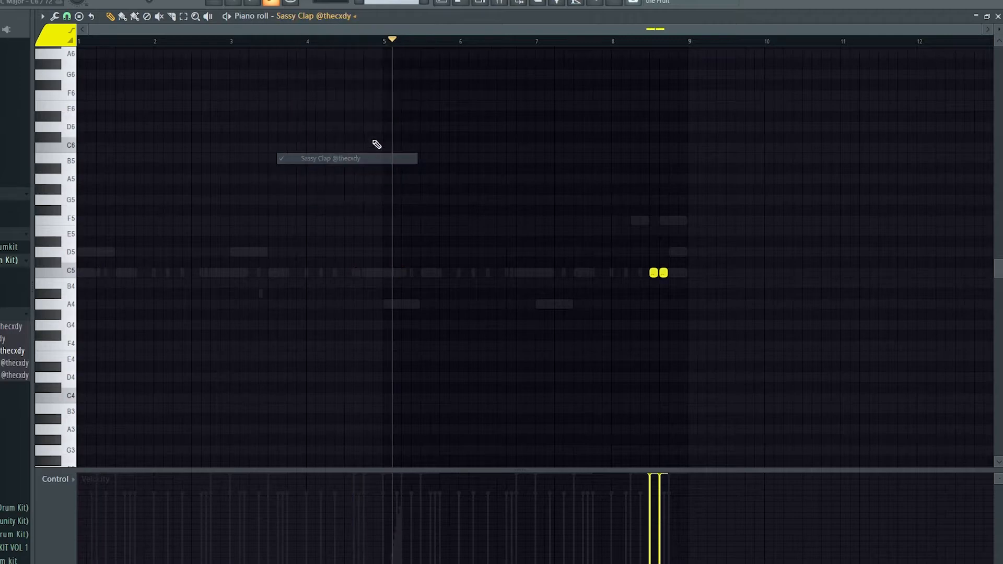
pyautogui.press('space')
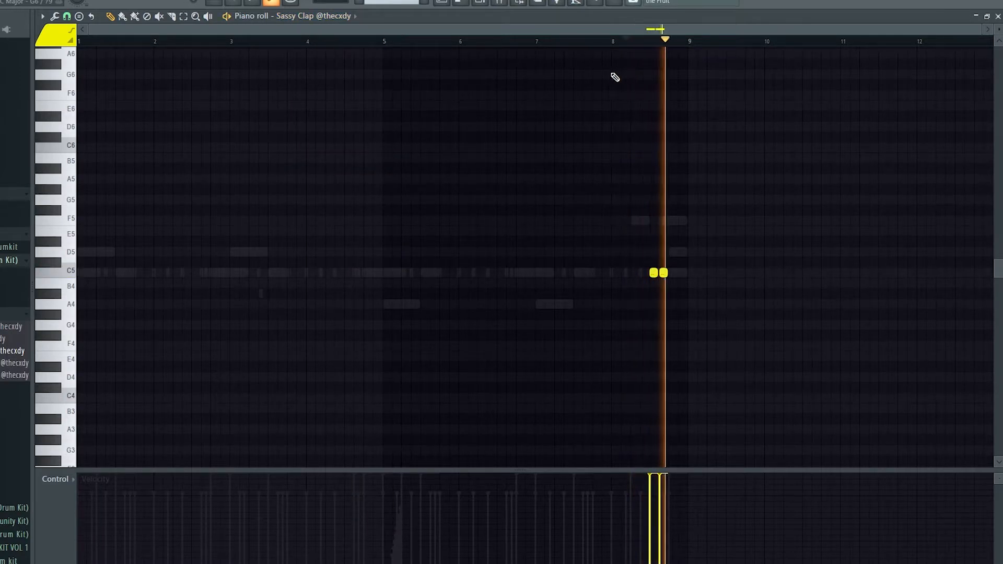
# View the OH - Late open hat notes in the piano roll and switch to the 808(C)_EBONY channel.
pyautogui.click(352, 16)
pyautogui.click(328, 169)
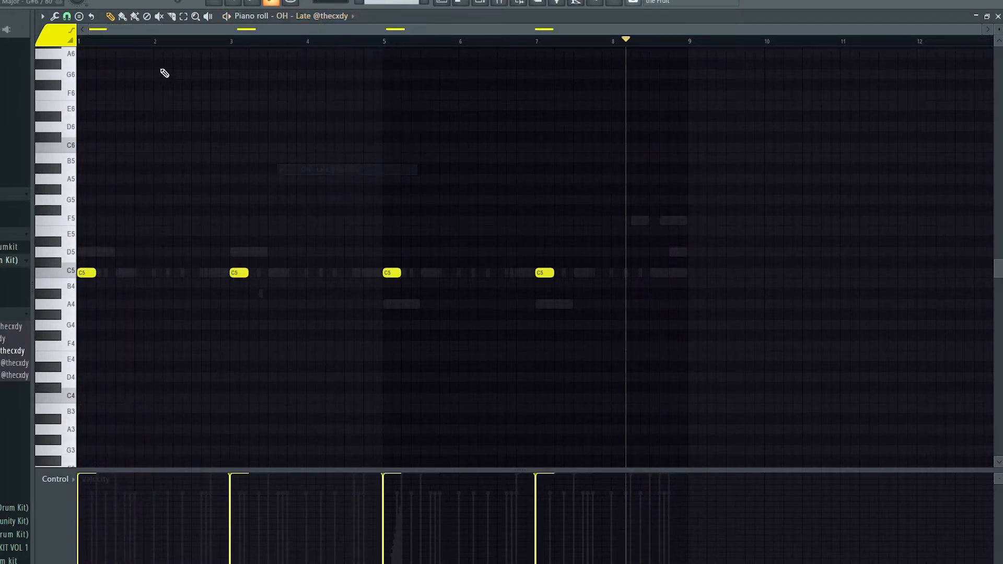
pyautogui.click(328, 16)
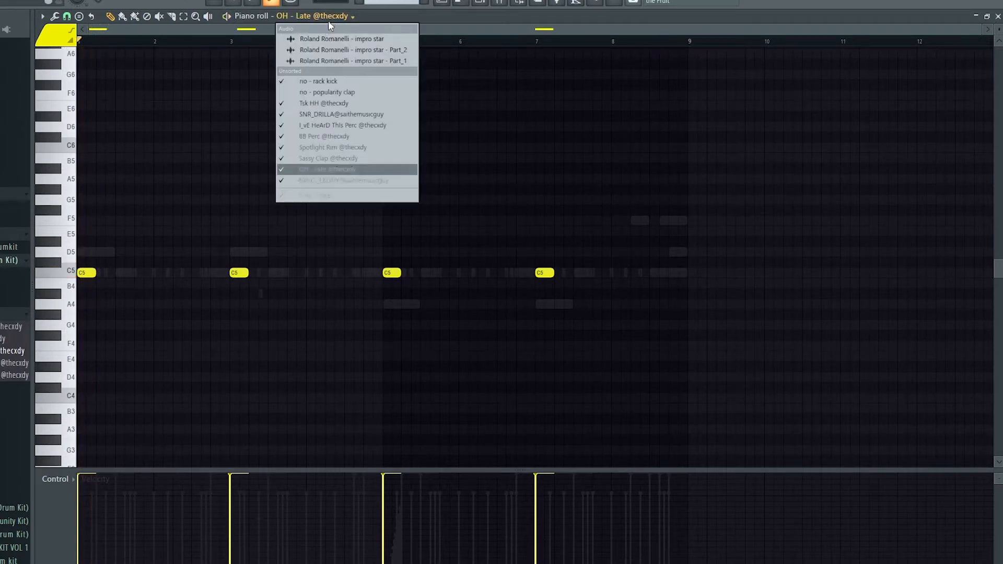
pyautogui.click(327, 173)
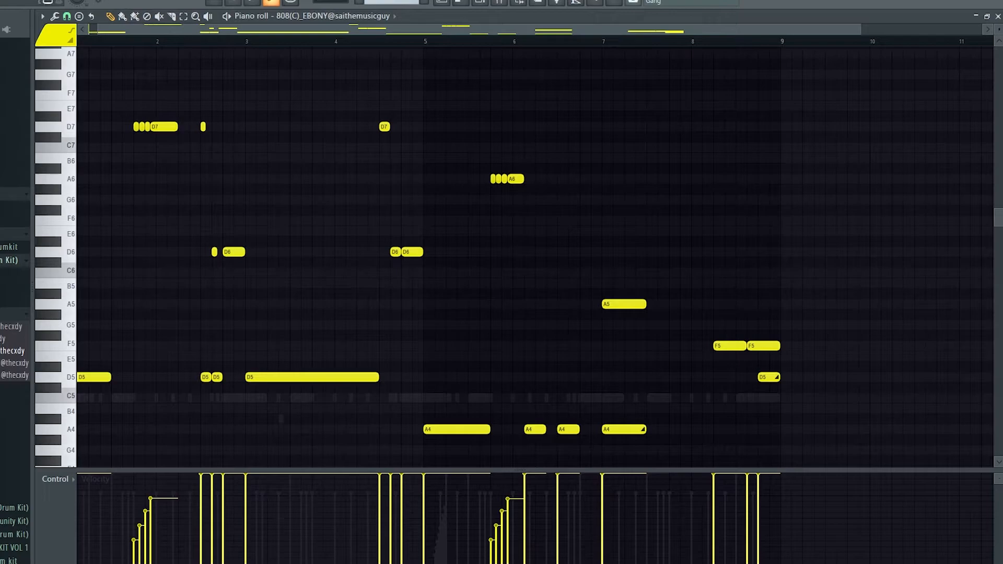
# Play the loop with the playlist and channel rack in view, and examine the 808 notes in the piano roll.
pyautogui.click(461, 3)
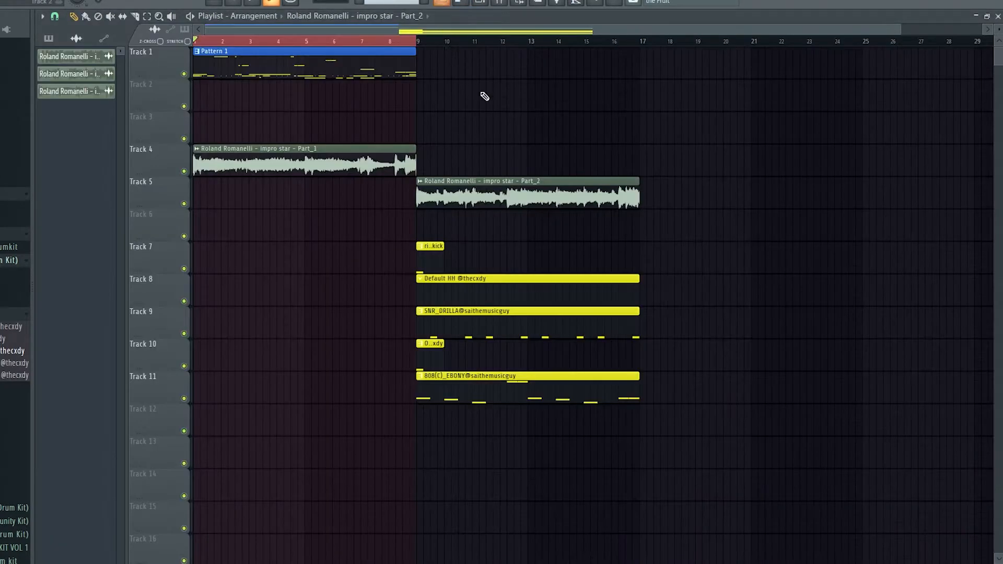
pyautogui.moveTo(520, 139); pyautogui.dragTo(505, 97)
pyautogui.click(464, 6)
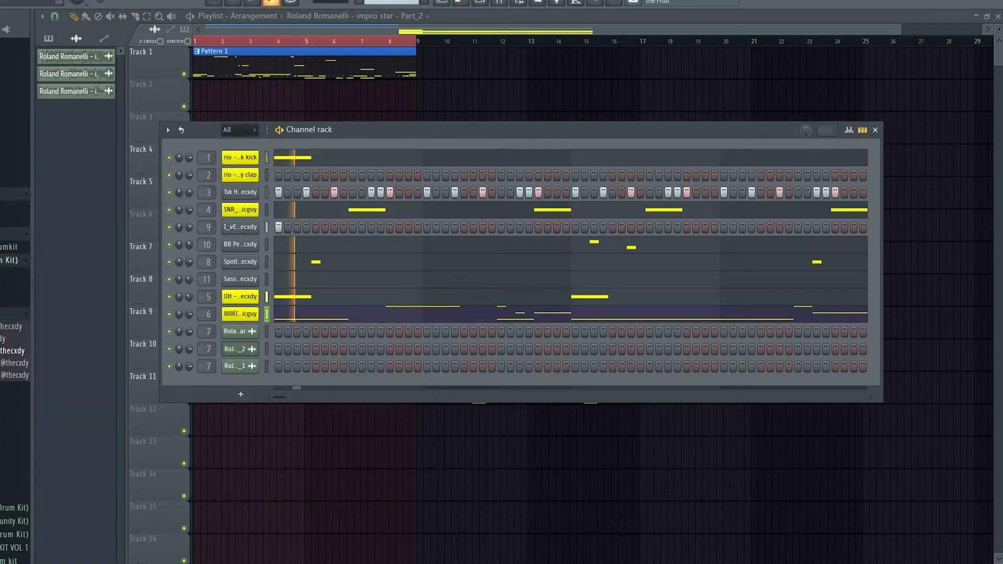
pyautogui.click(386, 319)
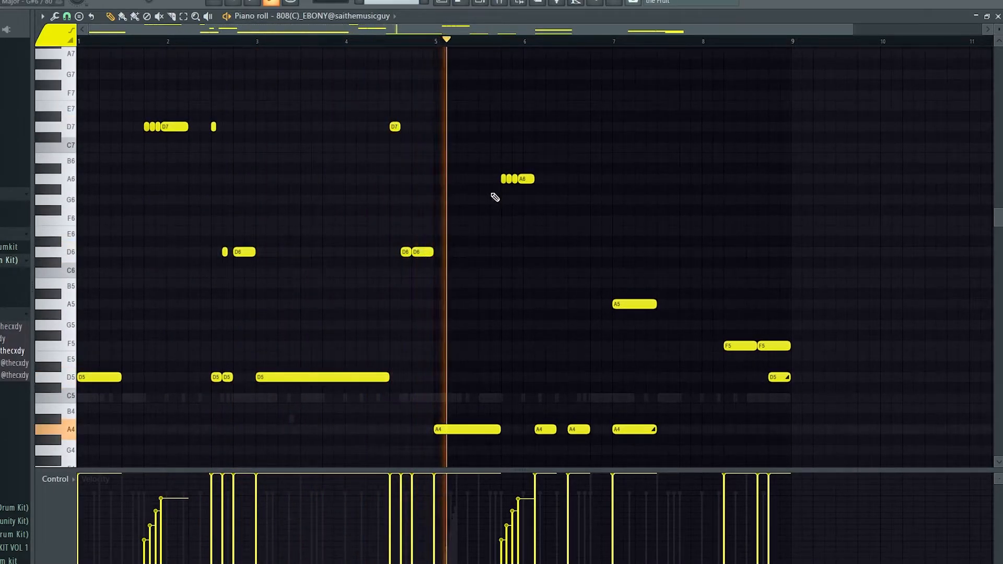
pyautogui.scroll(-2, 720, 233)
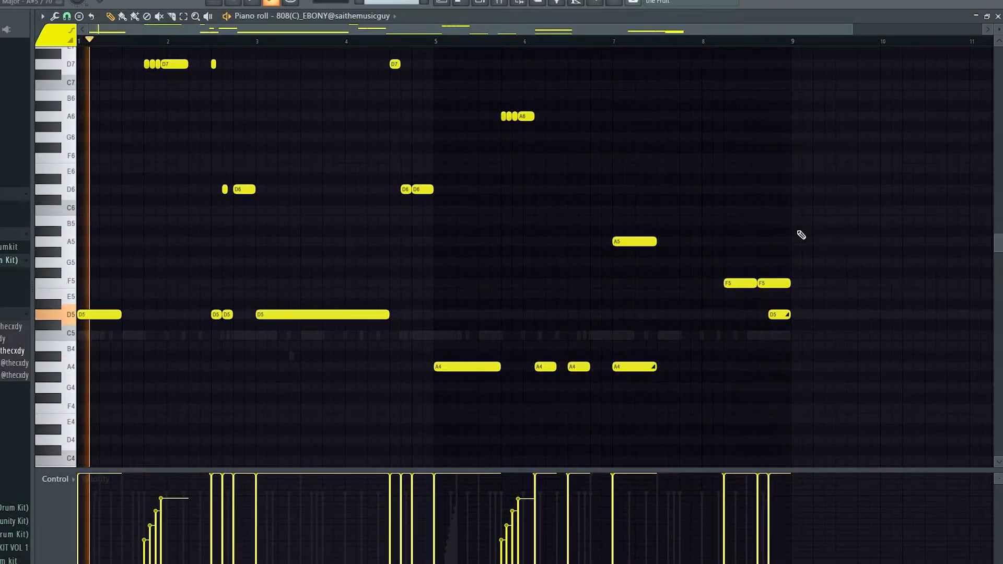
pyautogui.scroll(3, 684, 216)
pyautogui.press('space')
pyautogui.scroll(-2, 627, 167)
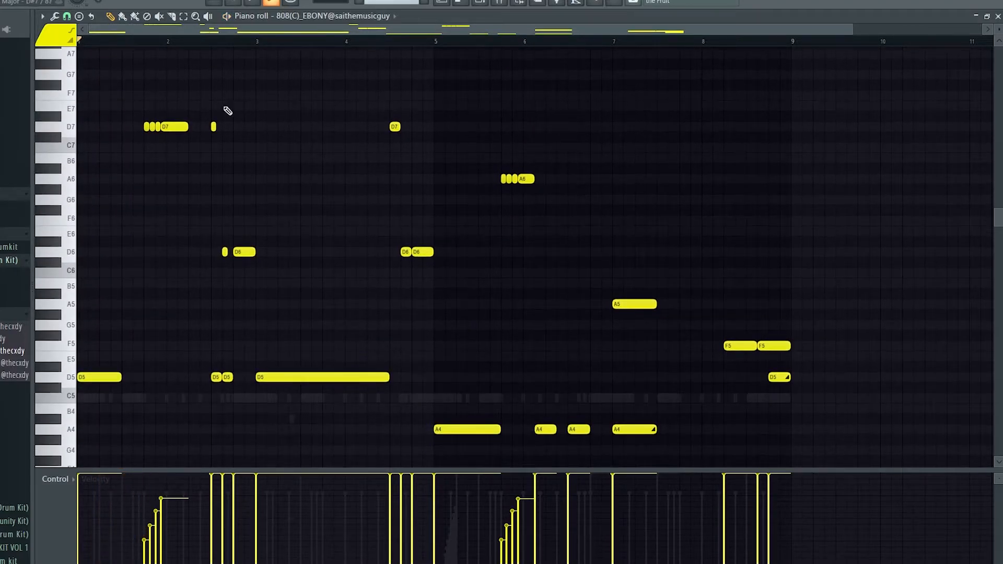
# Select the run of D7 notes around bar 2 of the 808 and examine its rising velocities.
pyautogui.moveTo(126, 102); pyautogui.dragTo(167, 150)
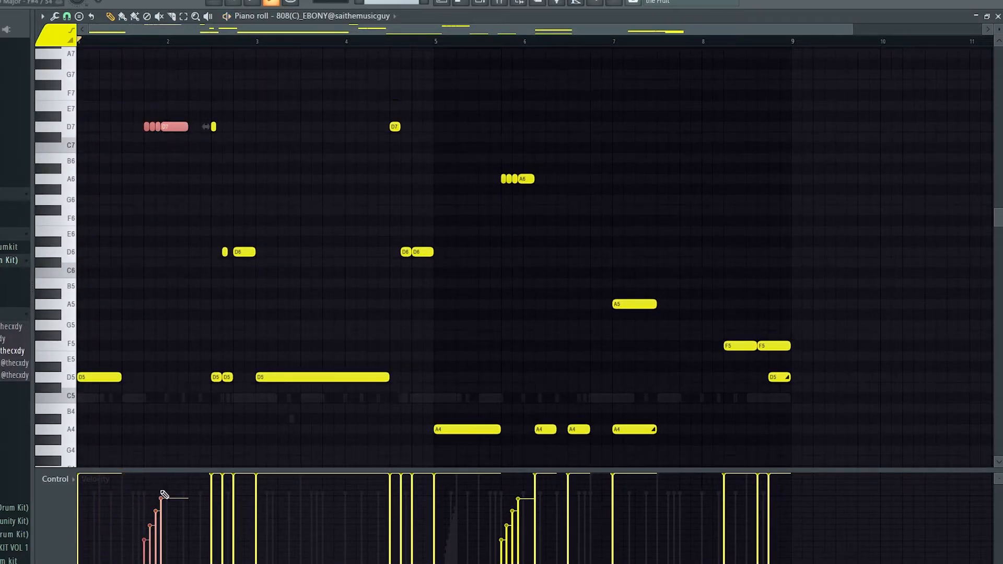
pyautogui.scroll(3, 186, 284)
pyautogui.moveTo(288, 375); pyautogui.dragTo(286, 426)
pyautogui.scroll(-3, 286, 426)
# Place trial notes around bars 5 and 6 of the 808, including one at F#5, and delete them.
pyautogui.moveTo(500, 314); pyautogui.dragTo(521, 342)
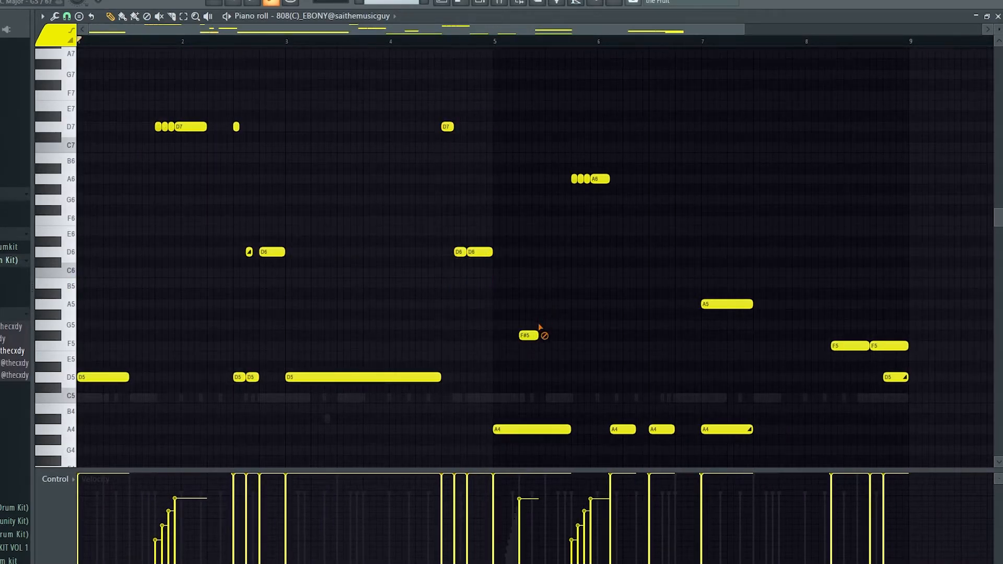
pyautogui.scroll(-3, 668, 309)
pyautogui.moveTo(591, 112)
pyautogui.mouseDown()
pyautogui.moveTo(678, 412)
pyautogui.moveTo(651, 347)
pyautogui.mouseUp()
pyautogui.moveTo(677, 403); pyautogui.dragTo(603, 361)
pyautogui.click(633, 263)
pyautogui.rightClick(632, 263)
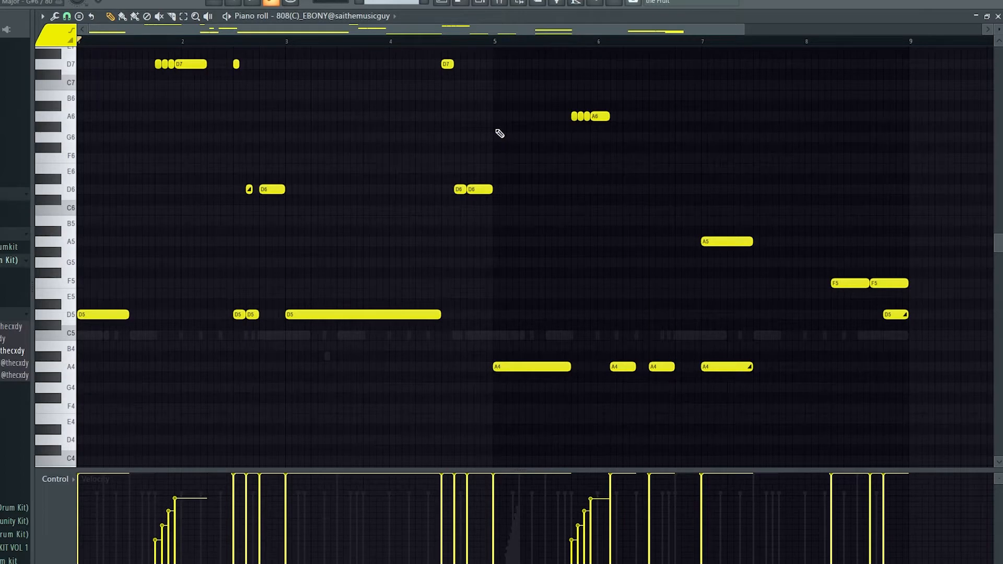
# Copy the 808 channel's notes into the rio - rack kick channel and open the kick in the piano roll.
pyautogui.click(476, 3)
pyautogui.rightClick(247, 313)
pyautogui.click(396, 327)
pyautogui.rightClick(251, 160)
pyautogui.click(375, 179)
pyautogui.click(325, 164)
pyautogui.scroll(-5, 333, 189)
pyautogui.scroll(6, 333, 190)
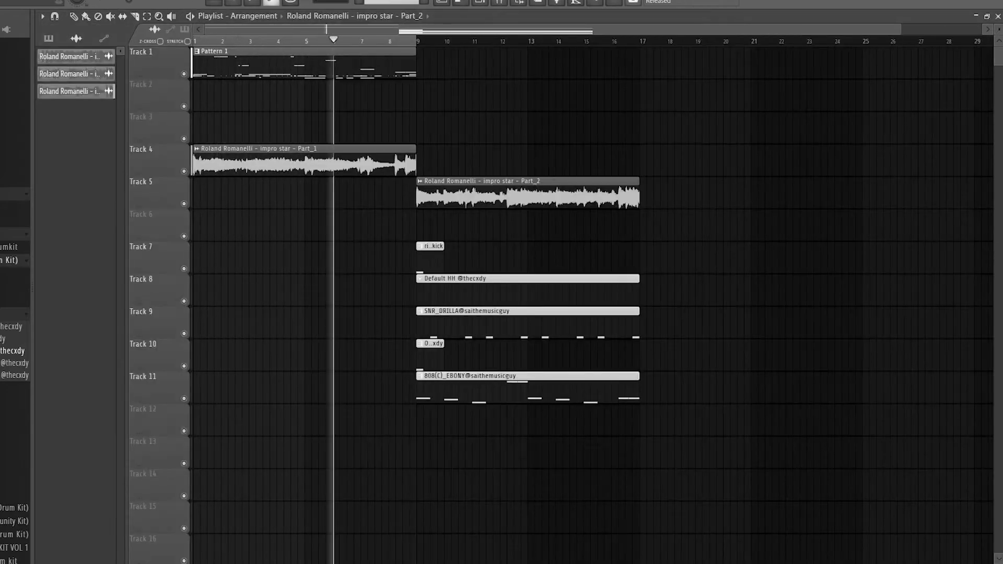
# Play the beat with the kick pattern from the channel rack and stop it to return to the playlist.
pyautogui.click(489, 2)
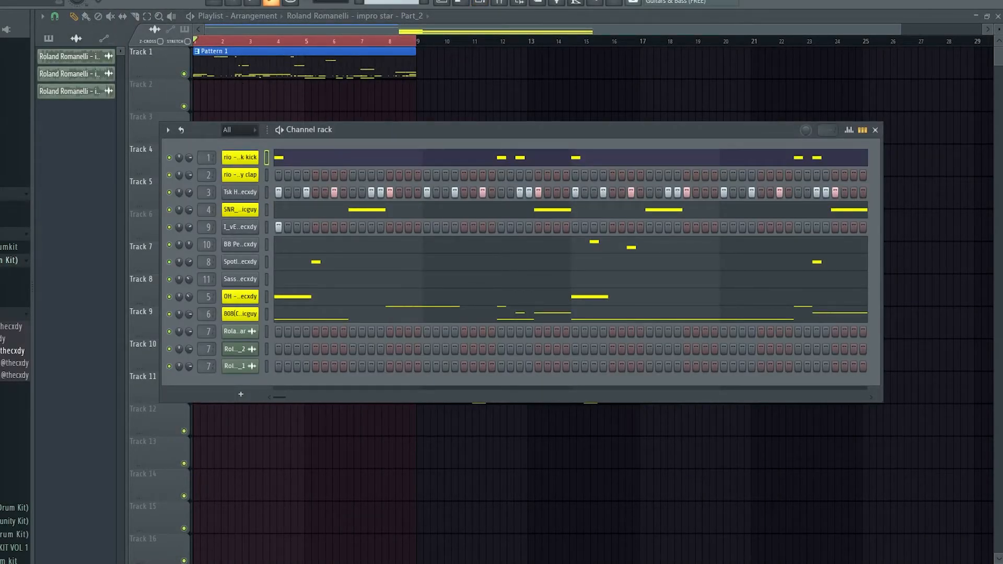
pyautogui.press('space')
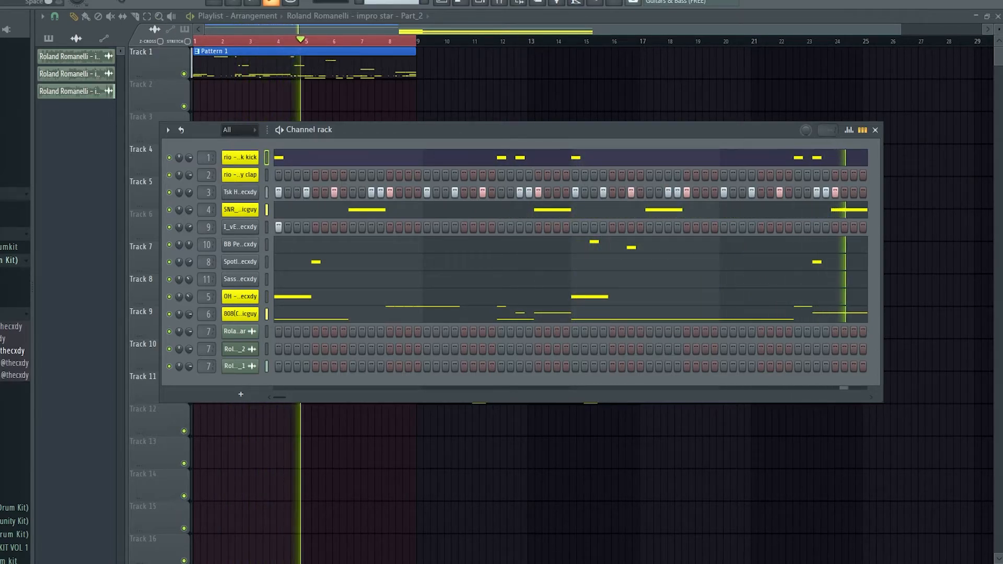
pyautogui.press('space')
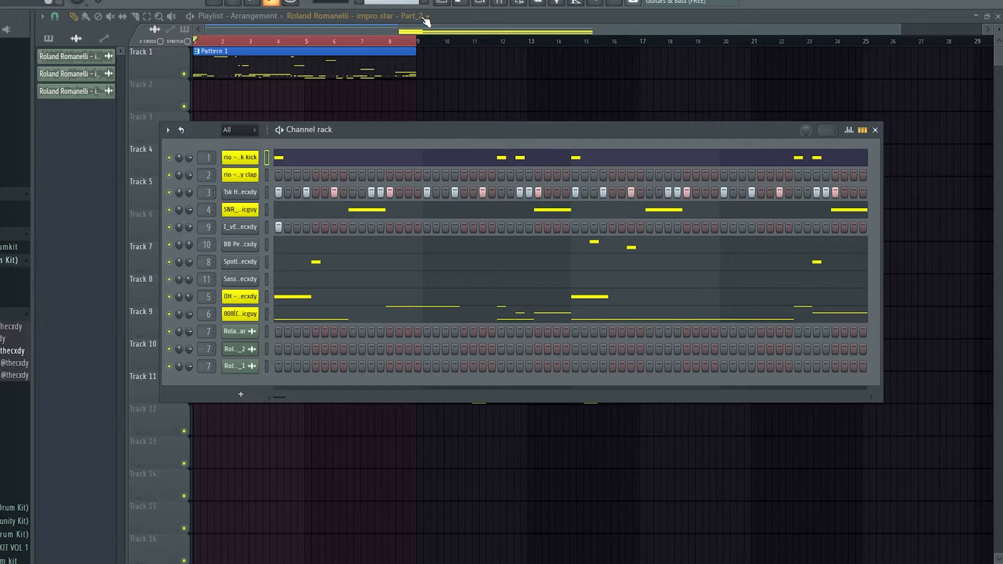
pyautogui.press('F6')
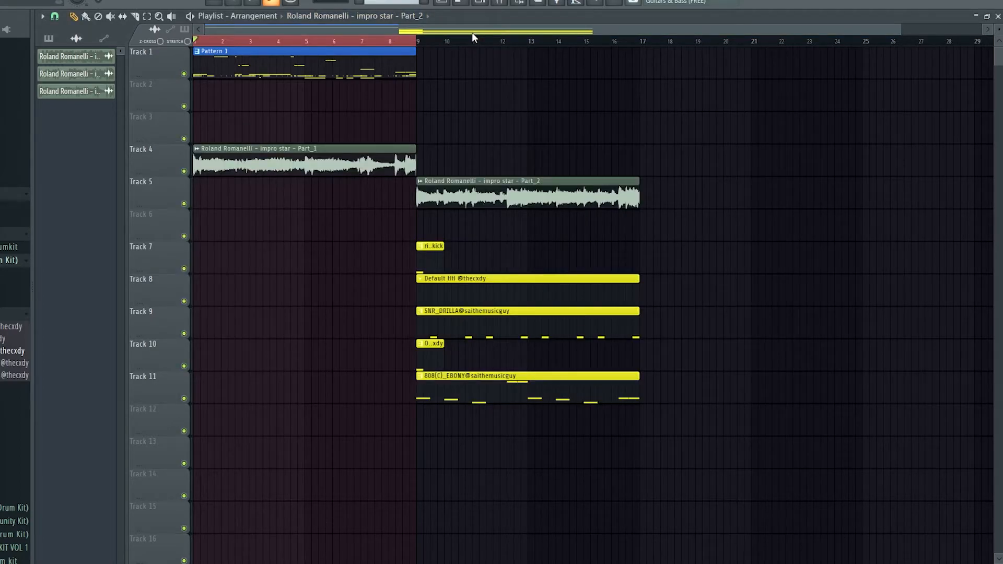
# Reopen the 808 notes in the piano roll and examine the ones around bars 5 to 7.
pyautogui.press('F6')
pyautogui.click(330, 322)
pyautogui.moveTo(522, 386); pyautogui.dragTo(597, 334)
pyautogui.click(607, 315)
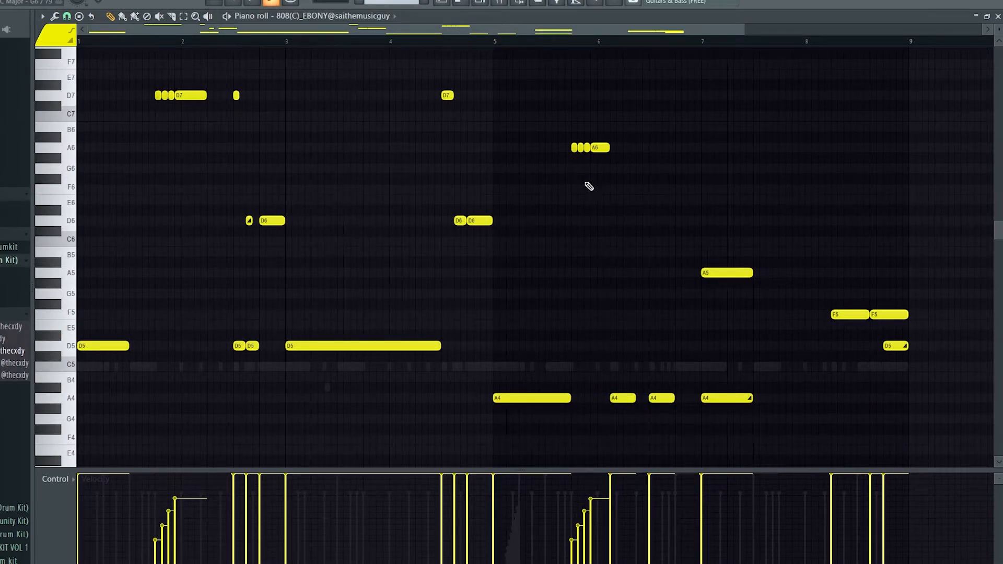
# Return to the playlist and open the 808(C)_EBONY pattern from Track 11 in the piano roll.
pyautogui.click(461, 3)
pyautogui.click(442, 2)
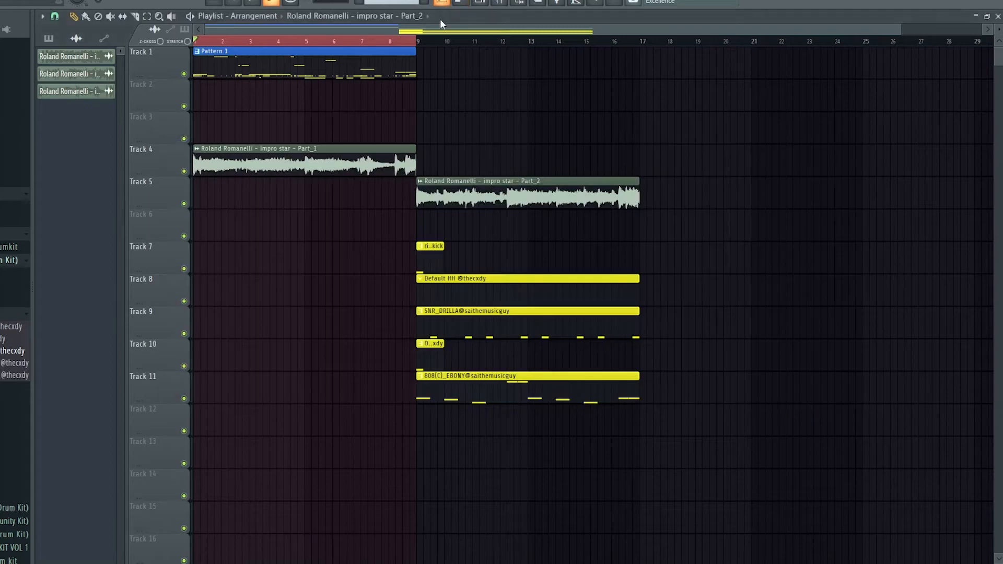
pyautogui.click(570, 118)
pyautogui.rightClick(570, 118)
pyautogui.click(524, 118)
pyautogui.rightClick(547, 112)
pyautogui.click(548, 94)
pyautogui.rightClick(548, 94)
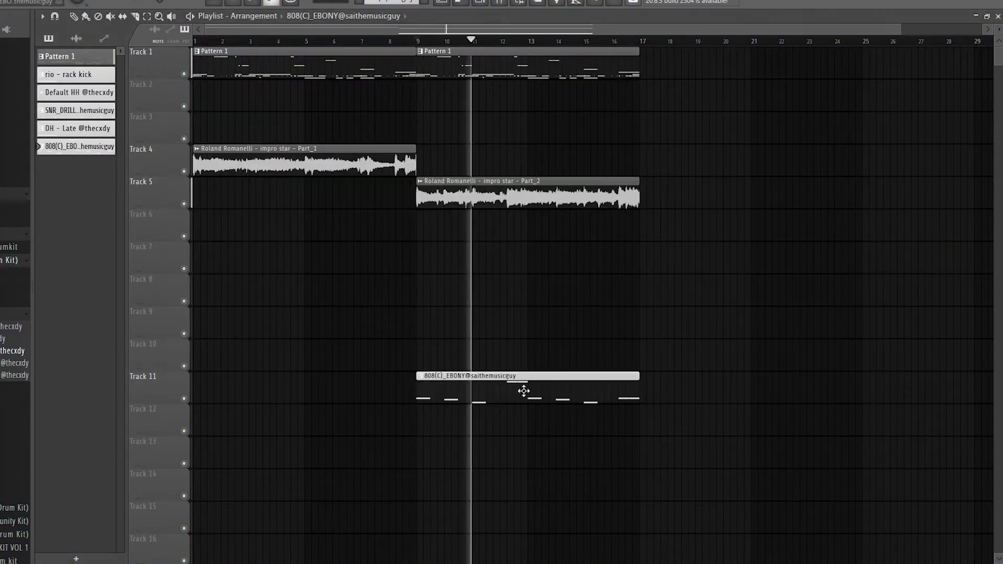
pyautogui.doubleClick(524, 391)
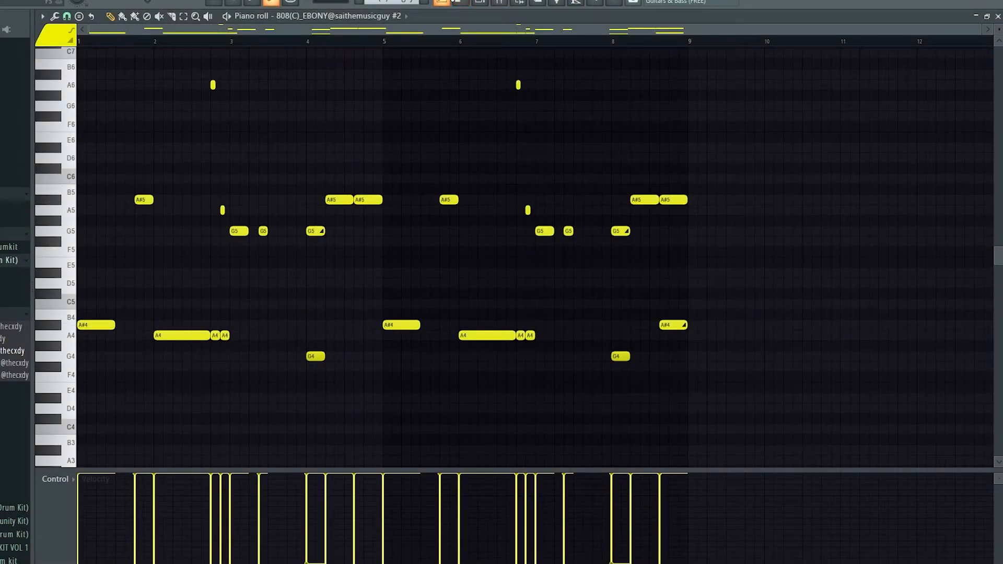
# Play the arrangement from bar 9, examine the second 808 pattern's notes in the piano roll, and return to the playlist.
pyautogui.click(454, 1)
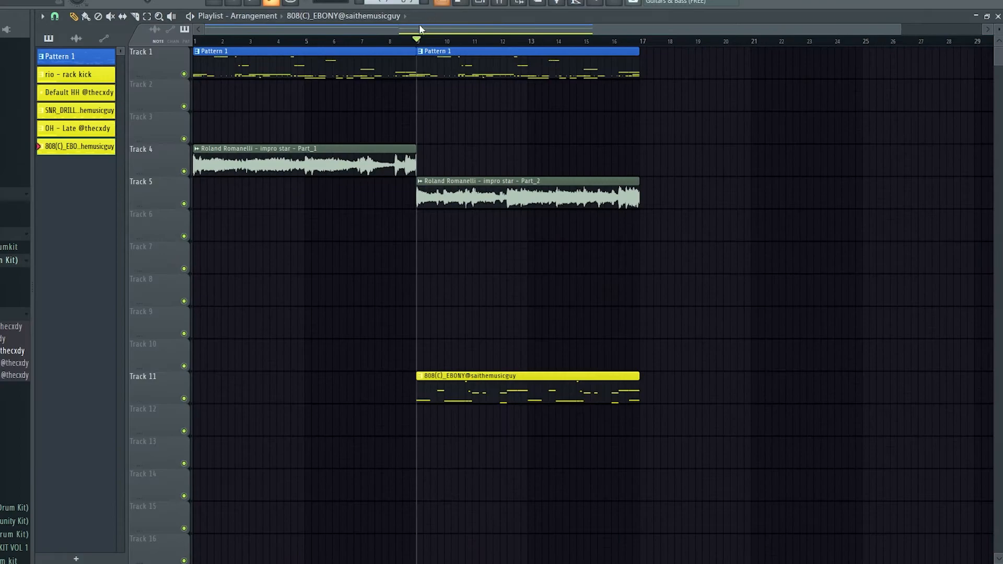
pyautogui.press('space')
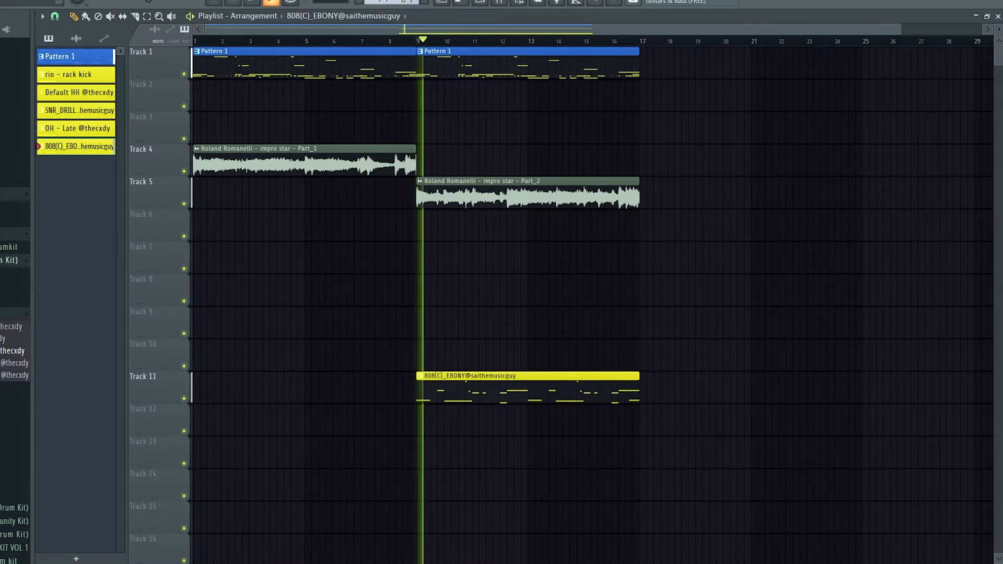
pyautogui.doubleClick(514, 384)
pyautogui.moveTo(378, 30); pyautogui.dragTo(215, 32)
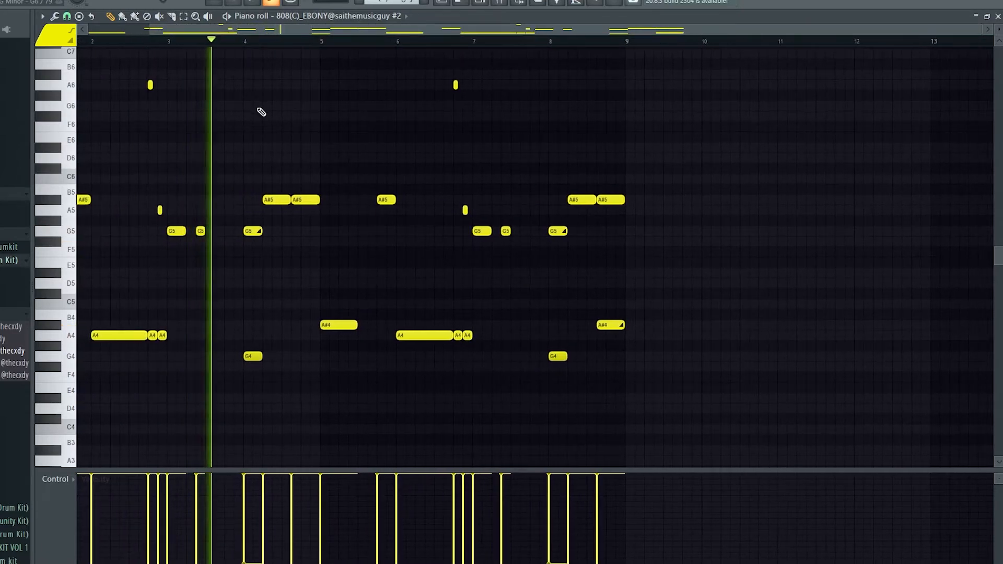
pyautogui.scroll(3, 260, 110)
pyautogui.moveTo(322, 31); pyautogui.dragTo(211, 30)
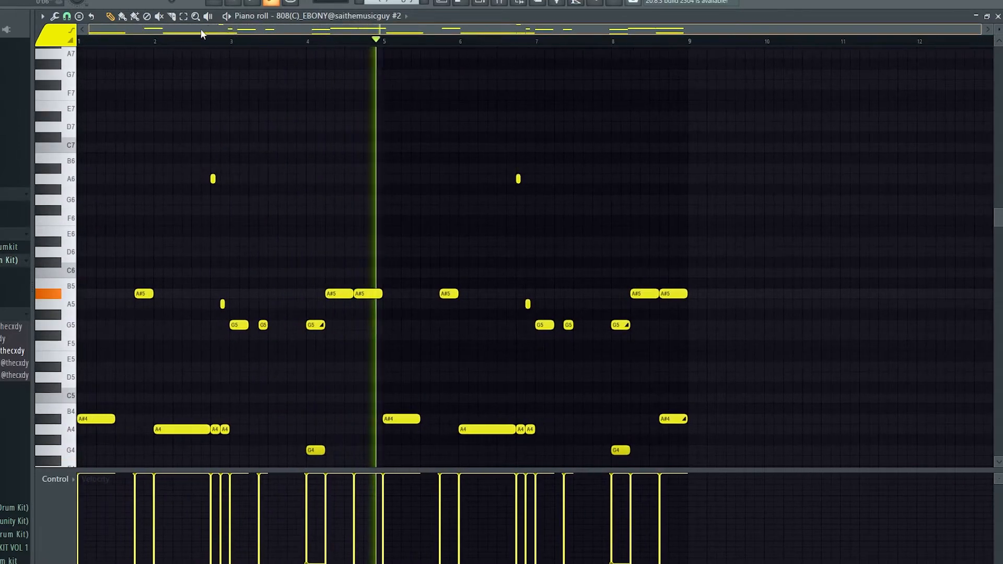
pyautogui.scroll(-3, 305, 82)
pyautogui.scroll(3, 461, 117)
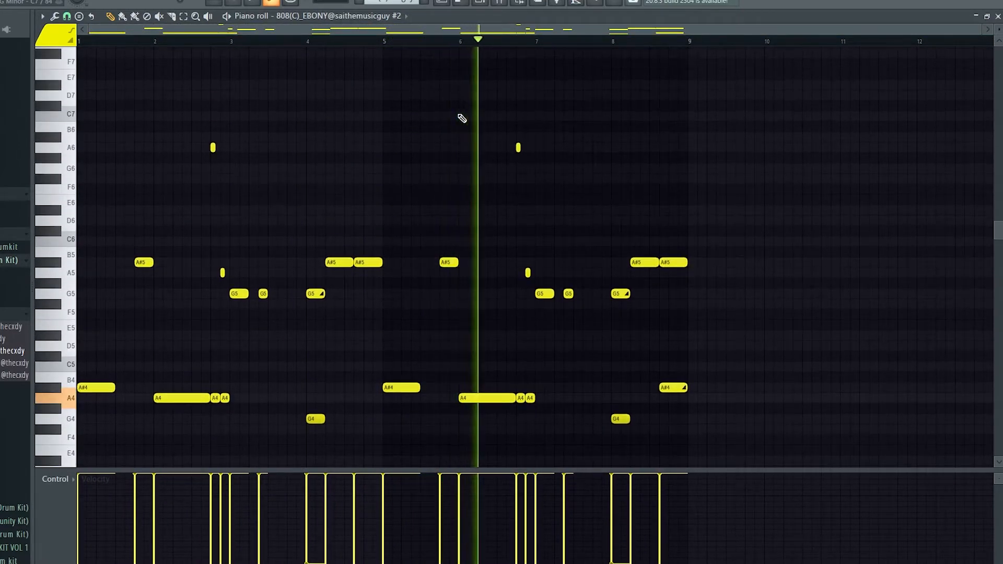
pyautogui.scroll(-2, 726, 195)
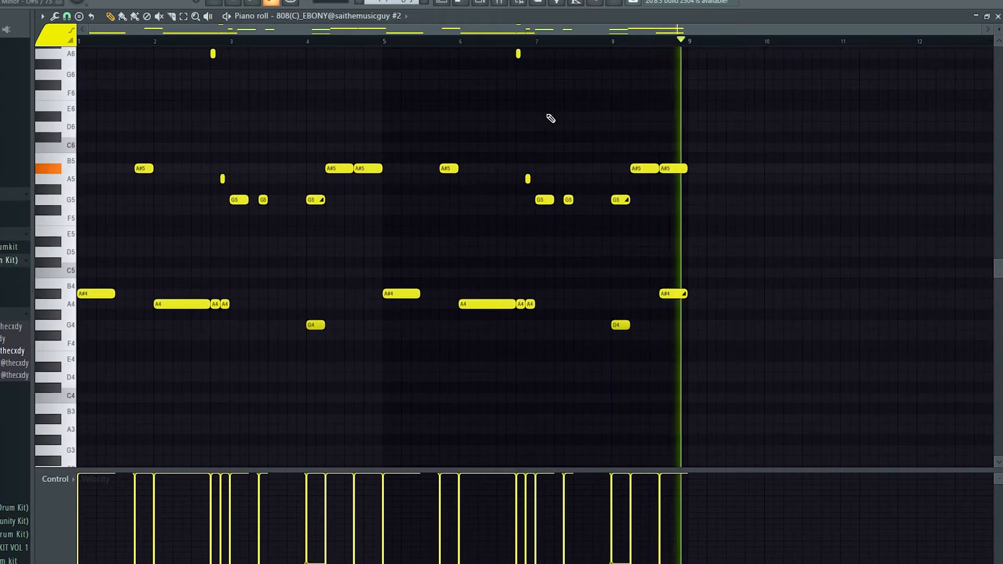
pyautogui.click(441, 4)
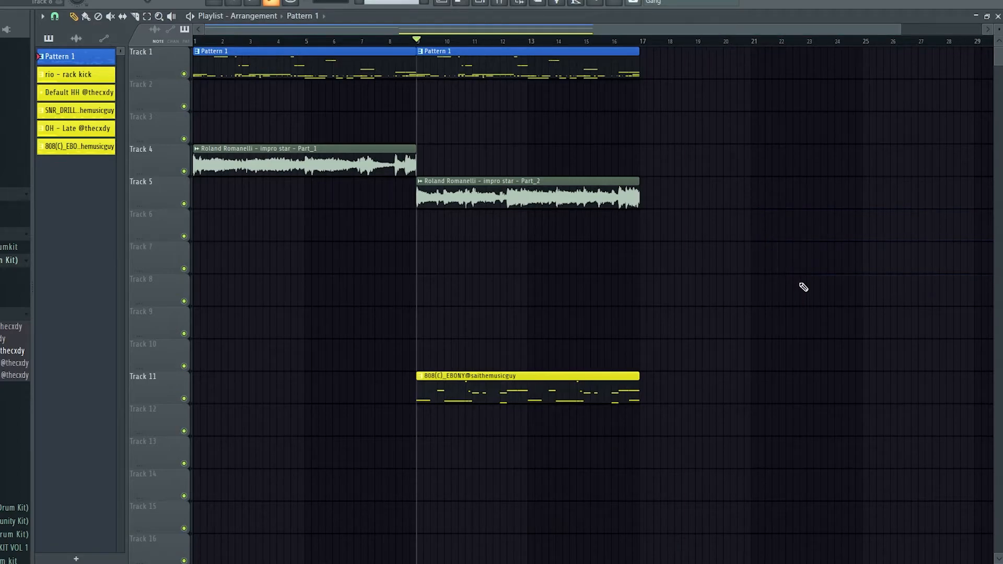
# Mute Tracks 1 and 11 and inspect the sample settings of the Roland Romanelli Part_1 clip.
pyautogui.moveTo(504, 194)
pyautogui.mouseDown()
pyautogui.moveTo(502, 166)
pyautogui.moveTo(502, 204)
pyautogui.mouseUp()
pyautogui.click(726, 244)
pyautogui.rightClick(728, 243)
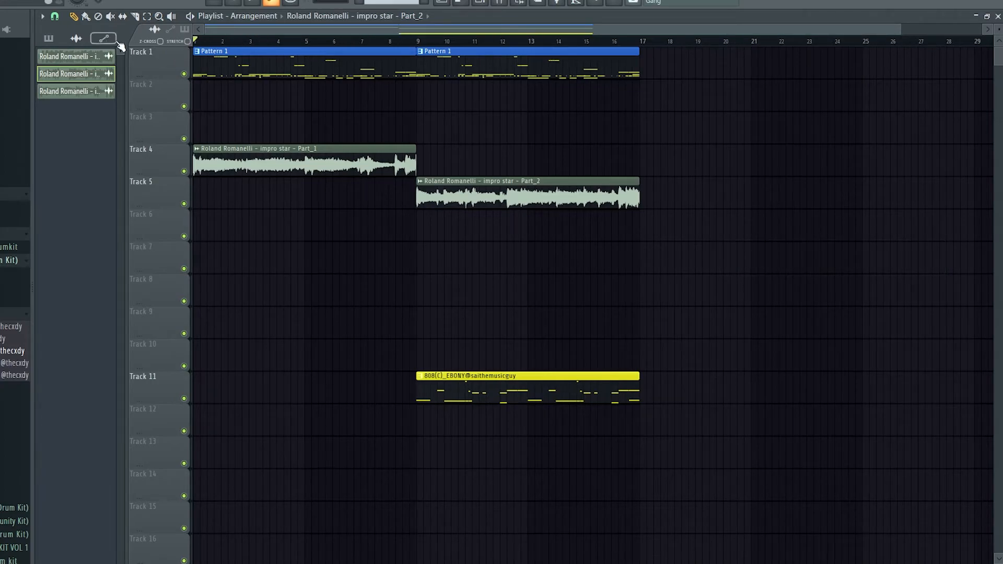
pyautogui.click(184, 74)
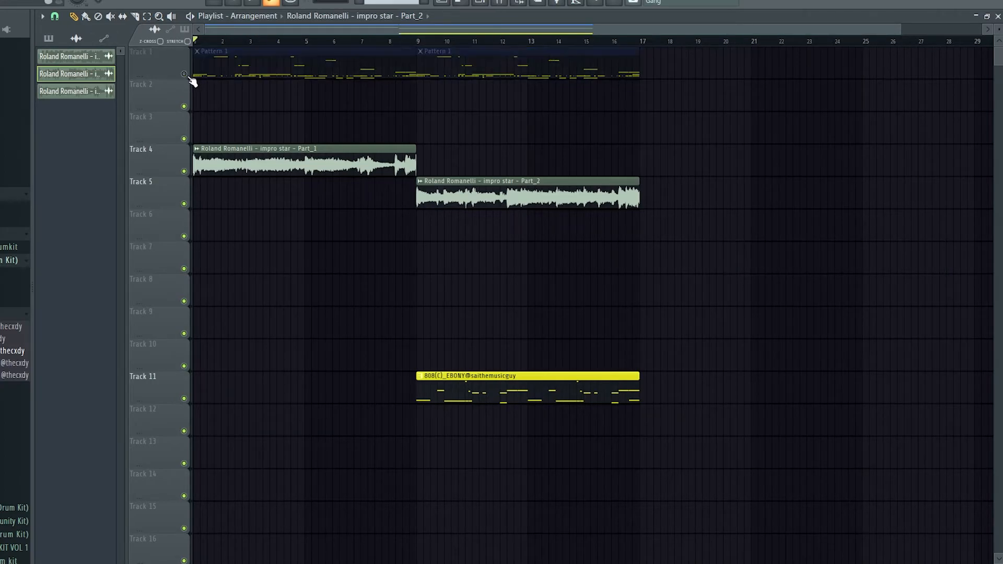
pyautogui.click(185, 399)
pyautogui.scroll(3, 189, 213)
pyautogui.doubleClick(195, 147)
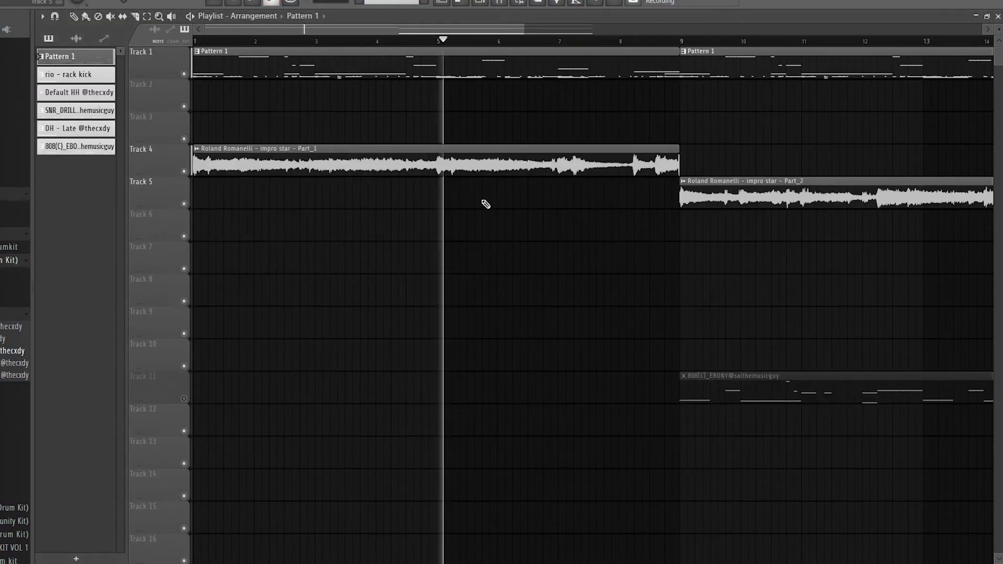
pyautogui.click(522, 250)
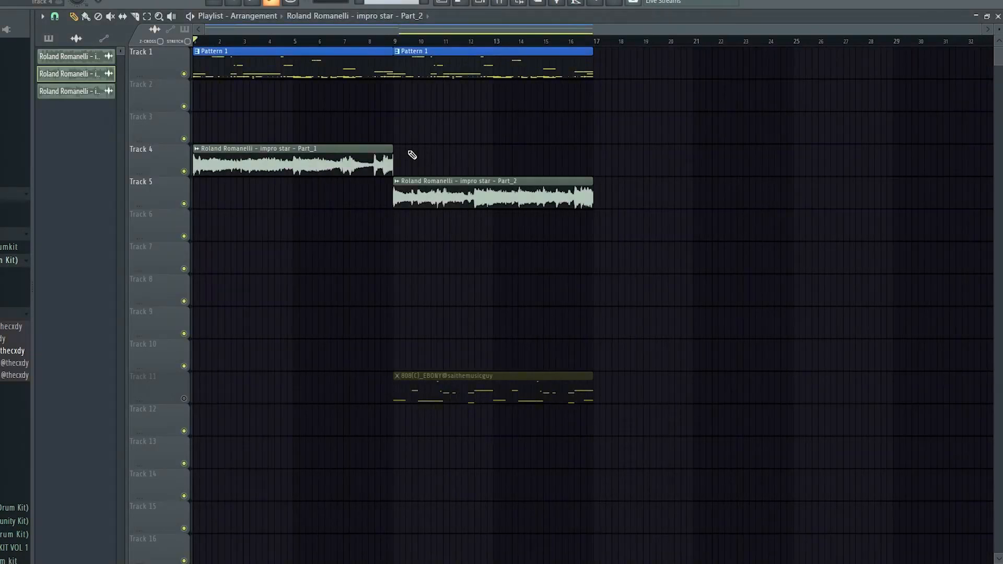
# Delete the 808(C)_EBONY clip from Track 11 and review the channels in the channel rack.
pyautogui.rightClick(438, 395)
pyautogui.click(418, 427)
pyautogui.rightClick(419, 430)
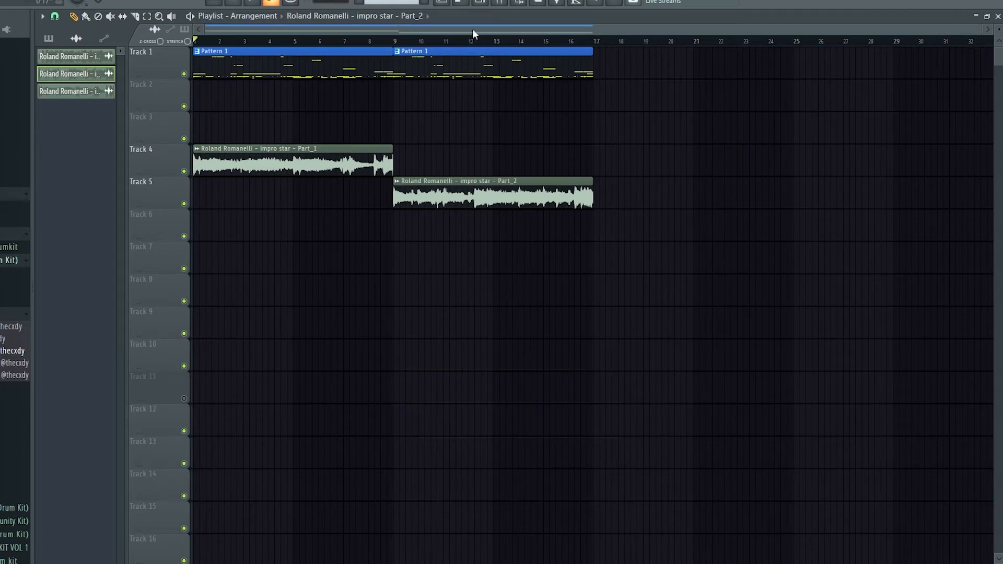
pyautogui.click(480, 3)
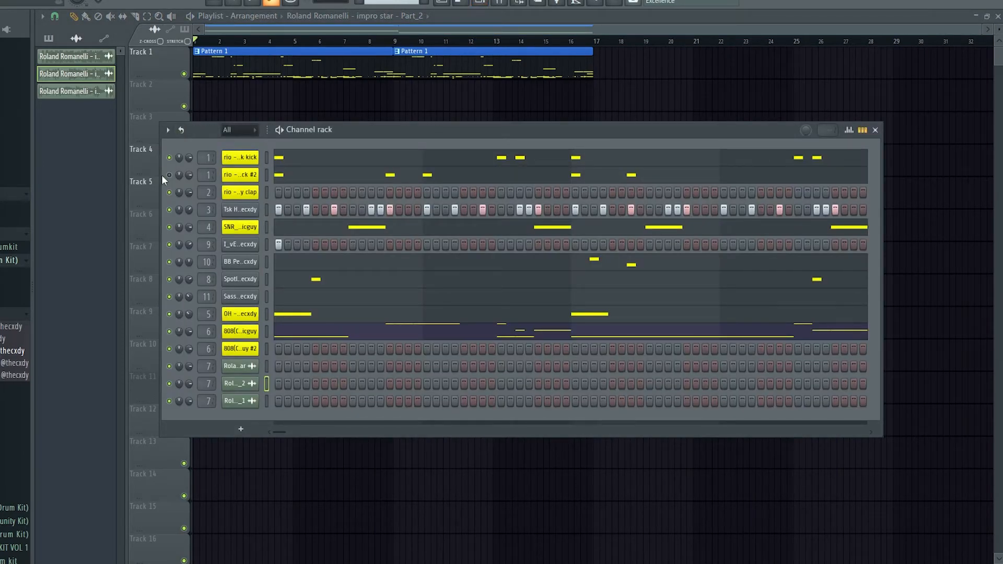
pyautogui.press('F6')
# Split Pattern 1 by channel and place the split patterns at bar 1 on Tracks 7 to 16.
pyautogui.click(48, 38)
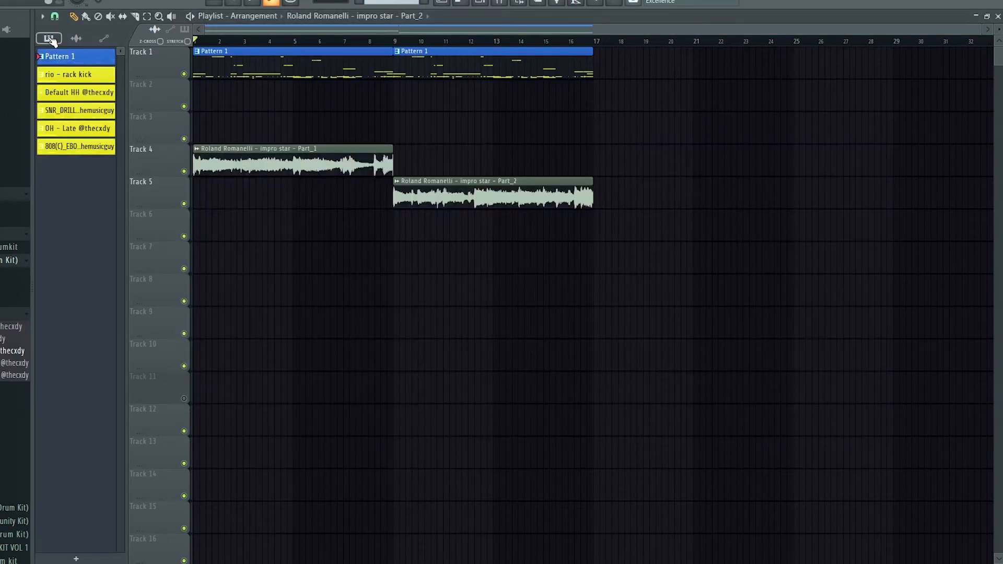
pyautogui.rightClick(60, 71)
pyautogui.click(65, 250)
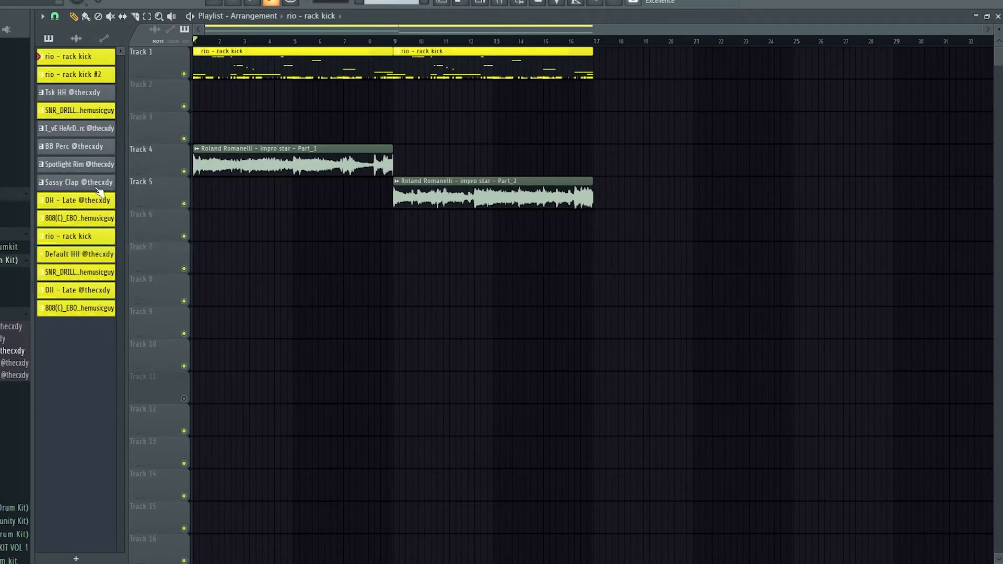
pyautogui.click(89, 222)
pyautogui.moveTo(78, 71); pyautogui.dragTo(230, 262)
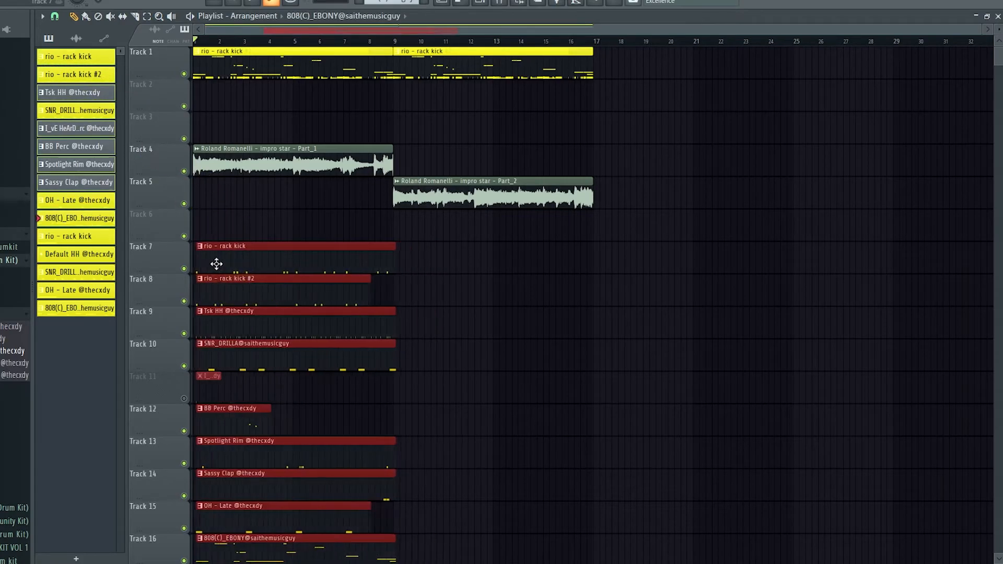
# Delete the pattern clips from Track 1 and duplicate the split pattern clips on Tracks 7 to 16.
pyautogui.rightClick(501, 65)
pyautogui.rightClick(324, 62)
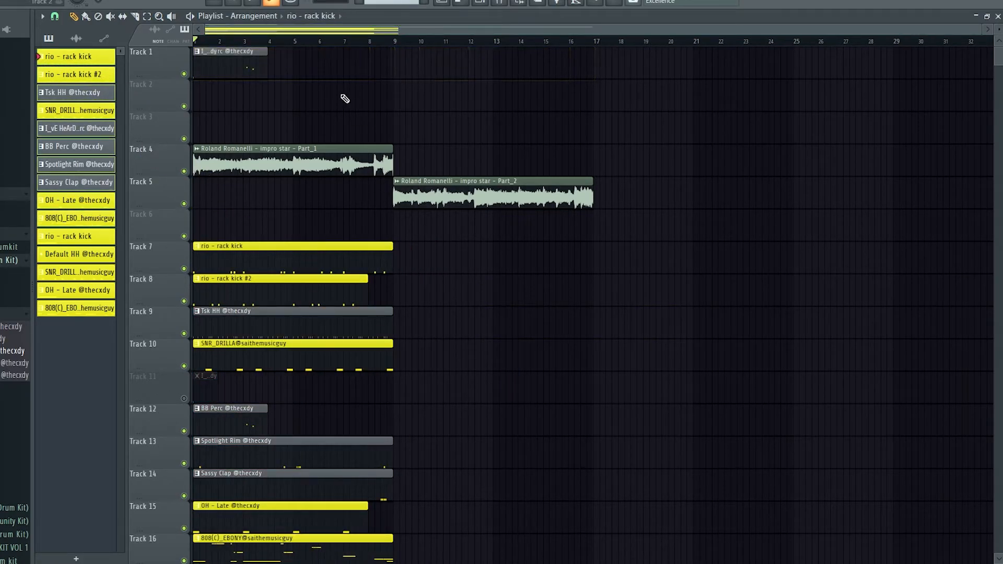
pyautogui.rightClick(245, 63)
pyautogui.scroll(-4, 324, 206)
pyautogui.moveTo(416, 483); pyautogui.dragTo(207, 103)
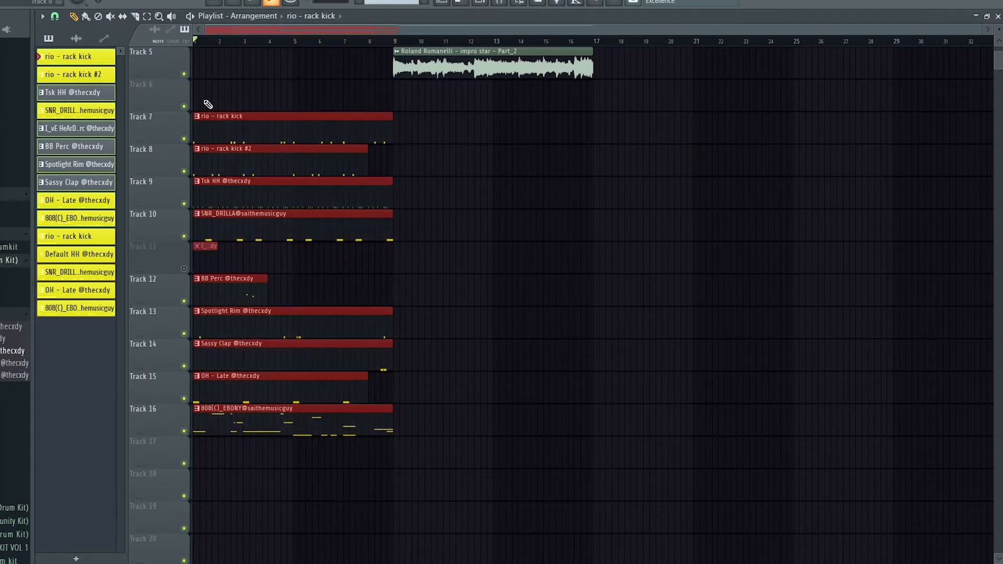
pyautogui.hotkey('ctrl', 'b')
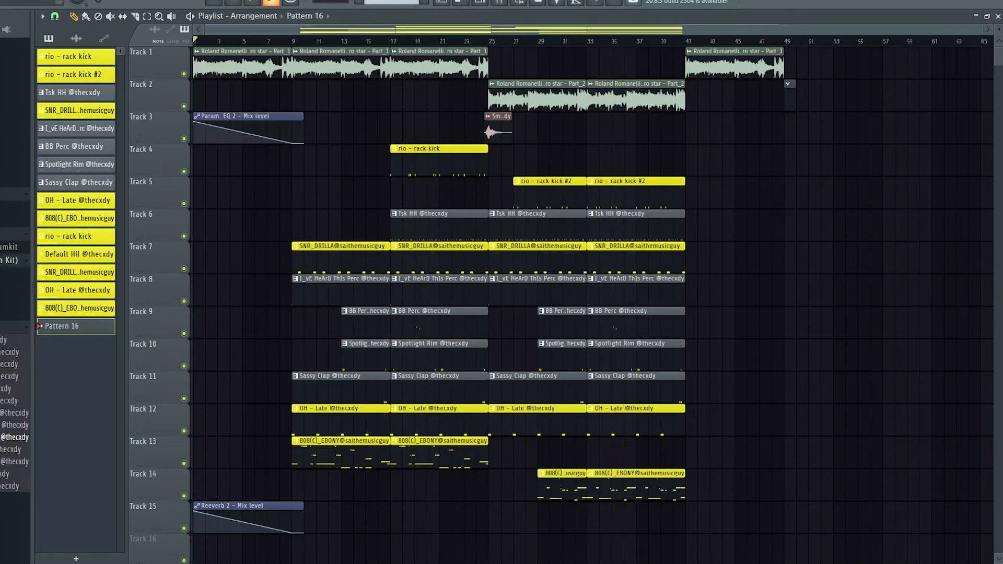
# Add the "!!sai what was that_chris rich style (tempo sync)" tag to Track 5, starting just before bar 6.
pyautogui.click(11, 234)
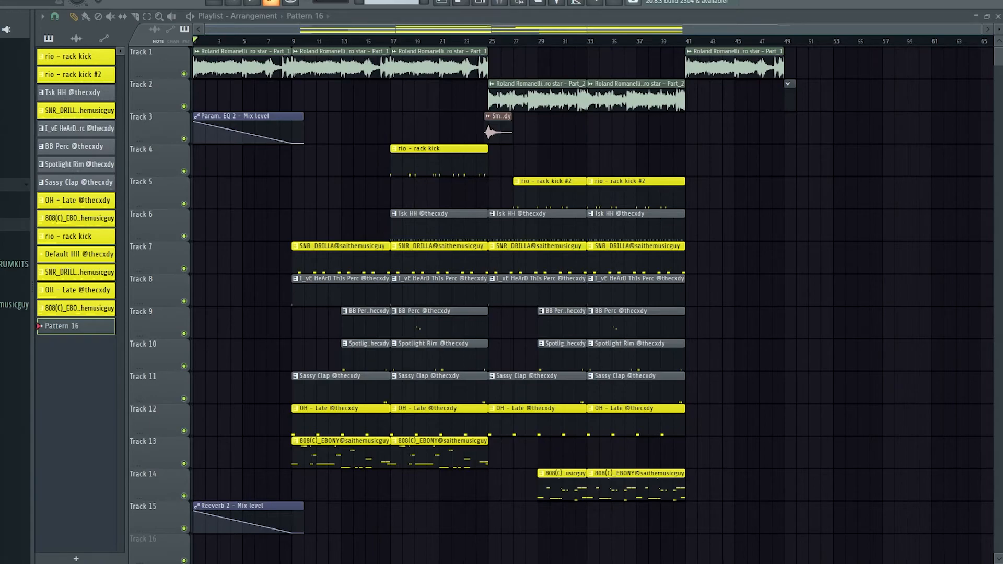
pyautogui.scroll(-5, 14, 313)
pyautogui.moveTo(9, 454); pyautogui.dragTo(262, 189)
pyautogui.moveTo(458, 189); pyautogui.dragTo(327, 191)
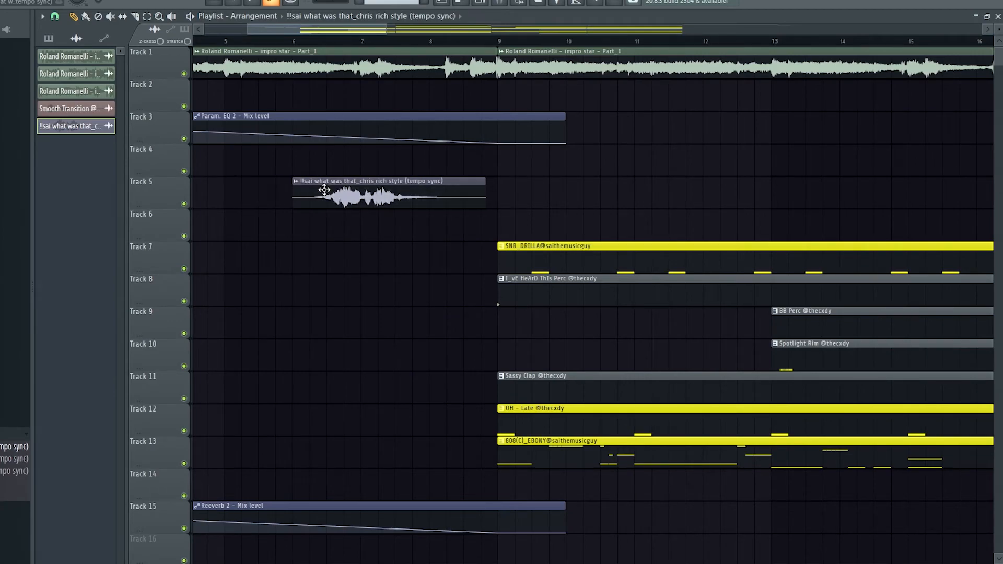
pyautogui.scroll(4, 327, 190)
pyautogui.moveTo(410, 190); pyautogui.dragTo(363, 190)
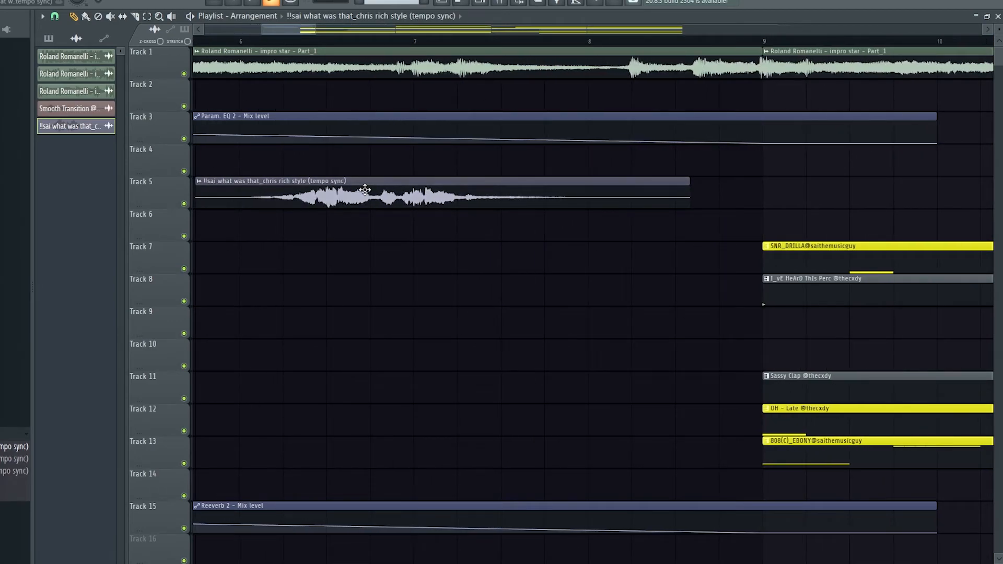
# Play the intro with the producer tag around bars 6 to 9 and stop playback.
pyautogui.press('space')
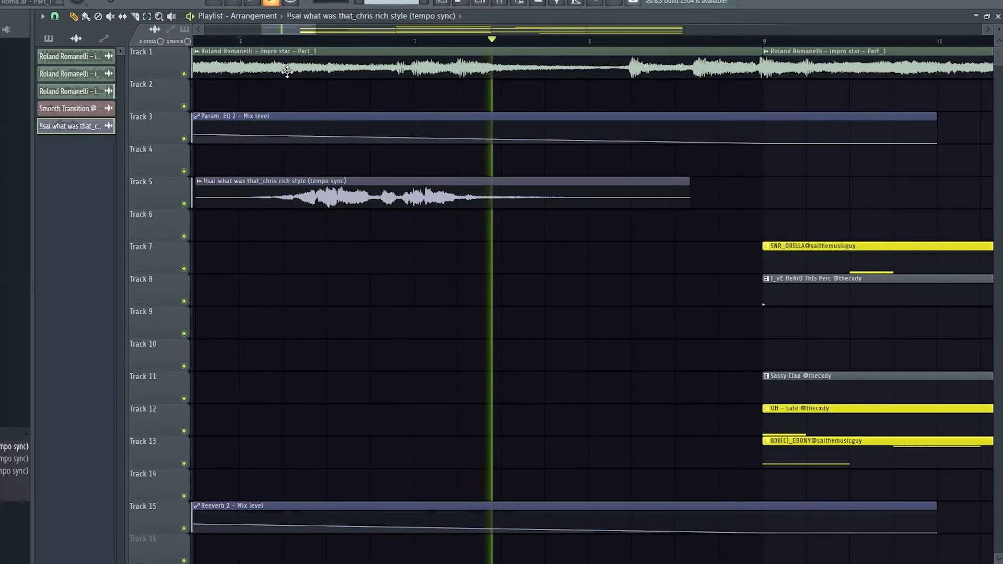
pyautogui.scroll(-6, 277, 83)
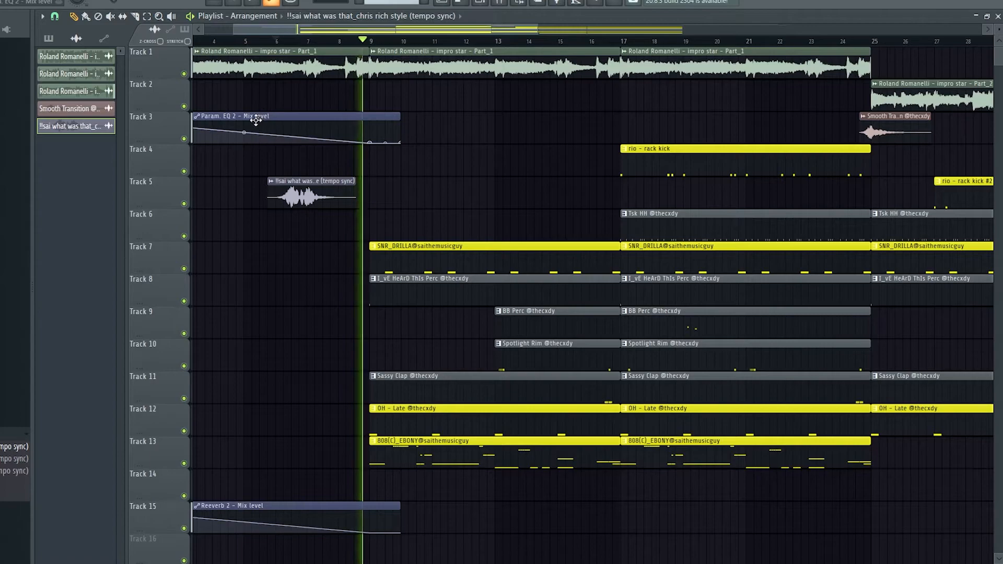
pyautogui.press('space')
pyautogui.rightClick(269, 186)
pyautogui.click(290, 227)
pyautogui.click(453, 161)
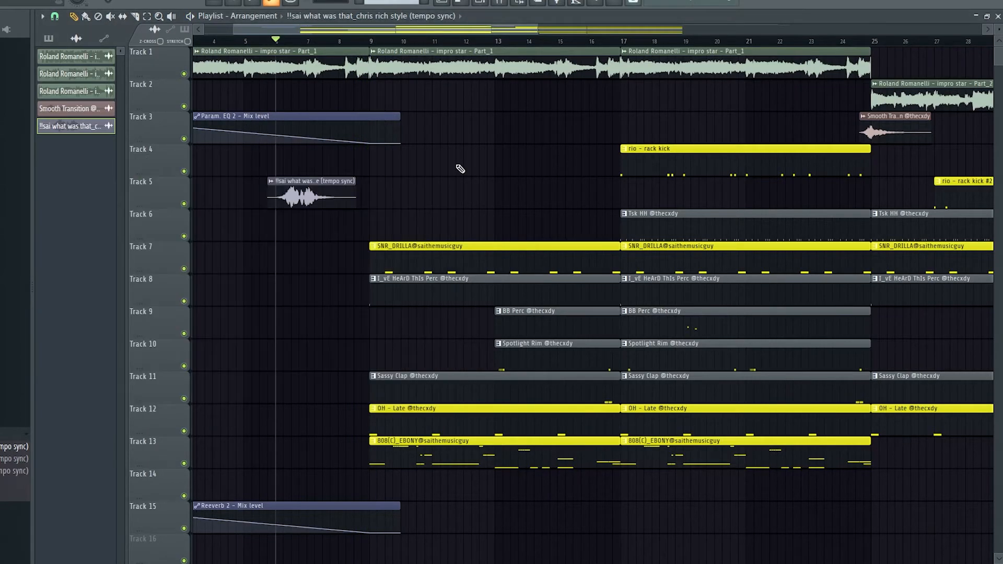
# Examine the arrangement's sample sections, the Smooth Transition effect and the rack kick clips on Tracks 4 and 5.
pyautogui.scroll(-4, 501, 145)
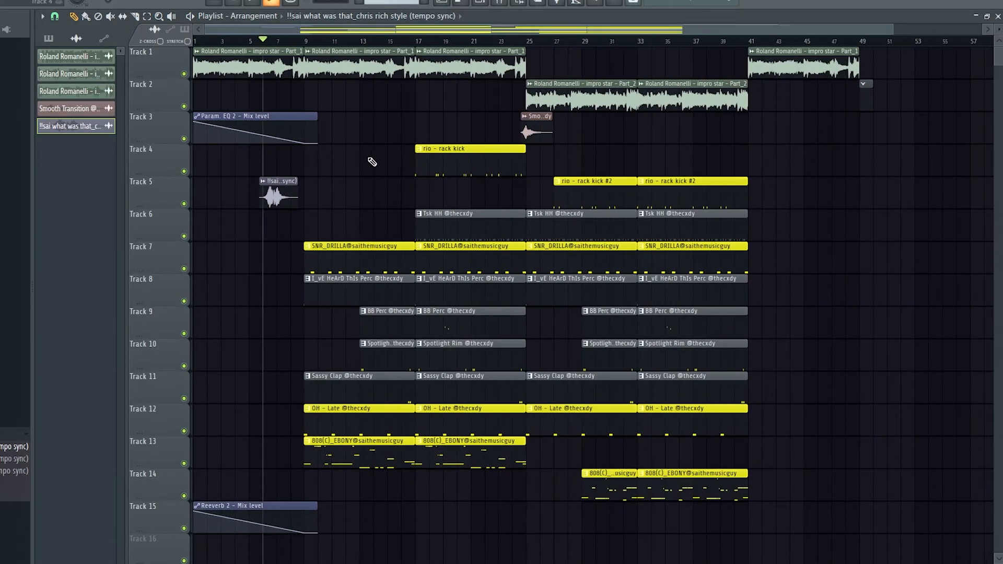
pyautogui.moveTo(236, 78); pyautogui.dragTo(483, 90)
pyautogui.keyDown('ctrl'); pyautogui.keyDown('shift'); pyautogui.click(781, 67); pyautogui.keyUp('shift'); pyautogui.keyUp('ctrl')
pyautogui.keyDown('ctrl'); pyautogui.click(847, 192); pyautogui.keyUp('ctrl')
pyautogui.moveTo(563, 102); pyautogui.dragTo(711, 118)
pyautogui.keyDown('ctrl'); pyautogui.click(858, 160); pyautogui.keyUp('ctrl')
pyautogui.scroll(3, 544, 155)
pyautogui.moveTo(541, 133); pyautogui.dragTo(511, 128)
pyautogui.scroll(-3, 857, 164)
pyautogui.moveTo(870, 161); pyautogui.dragTo(915, 166)
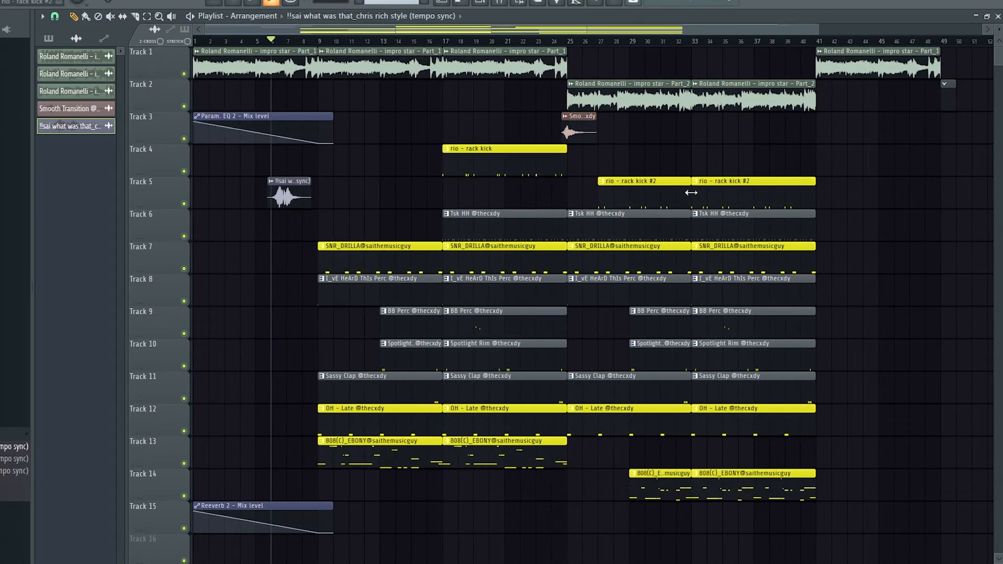
pyautogui.scroll(3, 448, 213)
pyautogui.moveTo(491, 112); pyautogui.dragTo(519, 179)
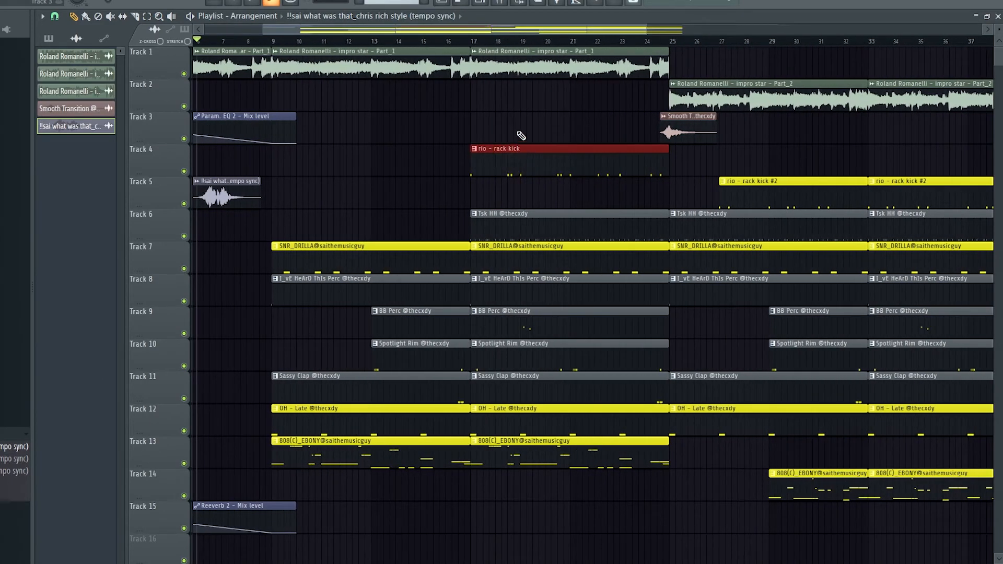
pyautogui.scroll(-3, 718, 216)
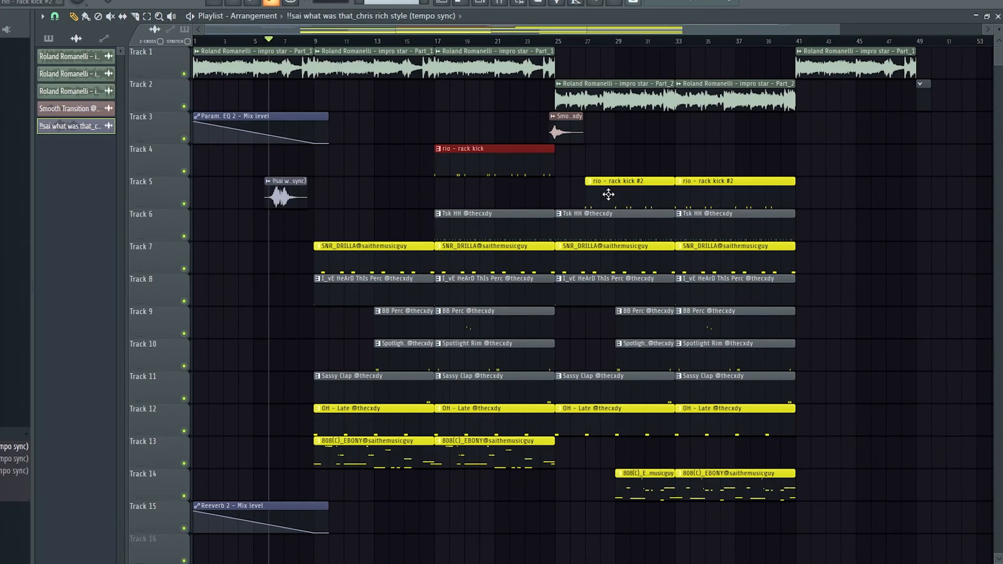
pyautogui.moveTo(864, 290); pyautogui.dragTo(907, 274)
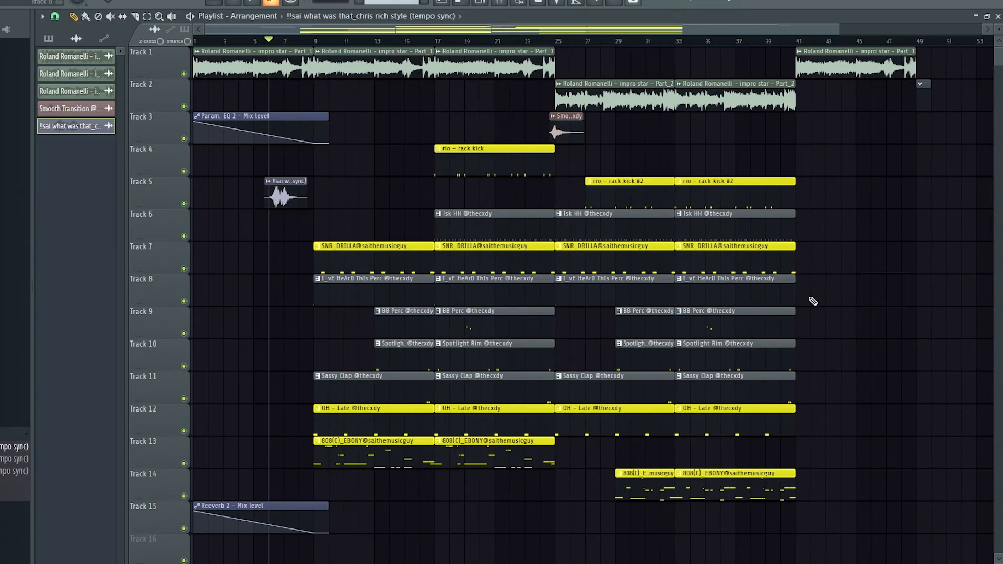
# Examine the BB Perc and Spotlight Rim clips on Tracks 9 and 10.
pyautogui.moveTo(420, 326); pyautogui.dragTo(414, 349)
pyautogui.moveTo(639, 327)
pyautogui.mouseDown()
pyautogui.moveTo(650, 349)
pyautogui.moveTo(626, 321)
pyautogui.mouseUp()
pyautogui.click(901, 355)
pyautogui.rightClick(900, 360)
pyautogui.moveTo(440, 359); pyautogui.dragTo(425, 331)
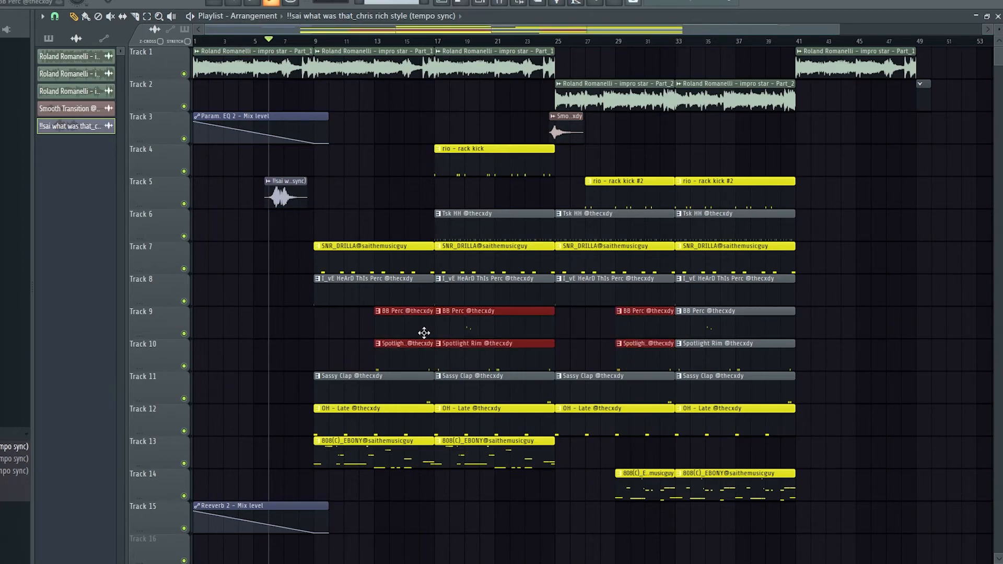
pyautogui.click(902, 354)
pyautogui.rightClick(914, 353)
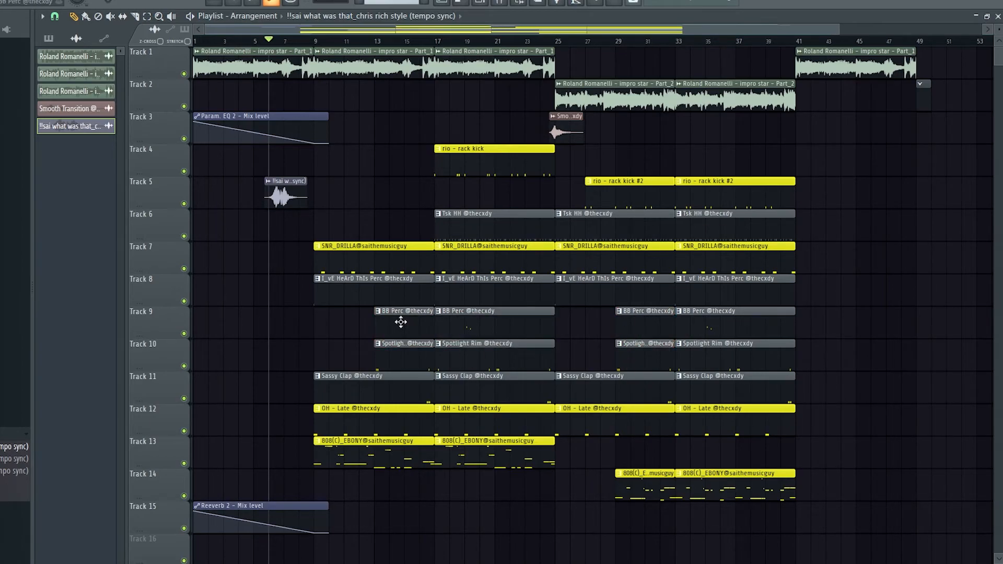
# Try shifting the Tsk HH clip at bar 17 on Track 6 slightly and restore its position.
pyautogui.scroll(3, 430, 291)
pyautogui.click(460, 239)
pyautogui.hotkey('shift', 'Right')
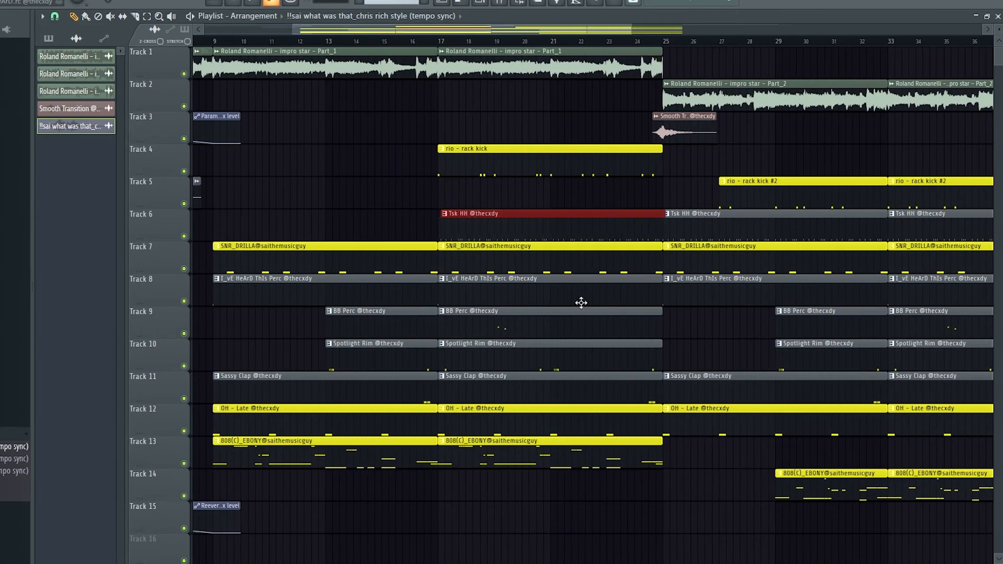
pyautogui.scroll(-2, 570, 299)
pyautogui.scroll(3, 506, 275)
pyautogui.rightClick(570, 222)
pyautogui.moveTo(651, 217)
pyautogui.mouseDown()
pyautogui.moveTo(209, 203)
pyautogui.moveTo(526, 196)
pyautogui.mouseUp()
pyautogui.scroll(-4, 525, 201)
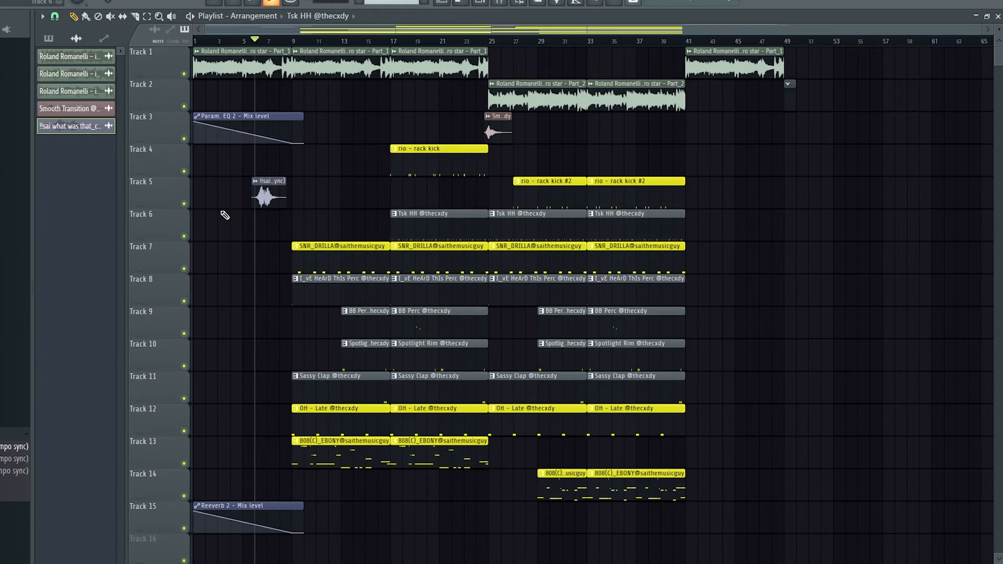
# Play the full arrangement from bar 1.
pyautogui.scroll(5, 225, 215)
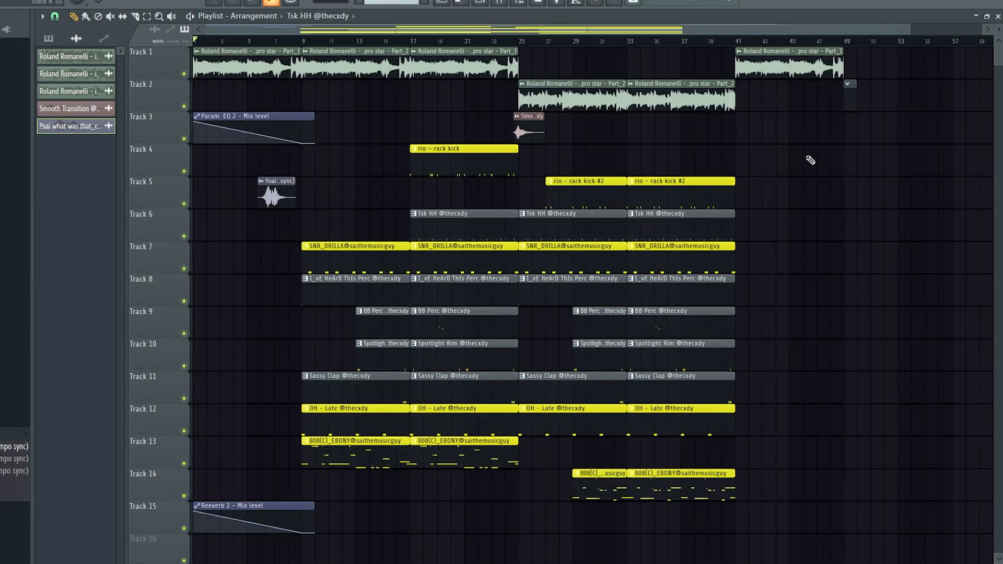
pyautogui.press('space')
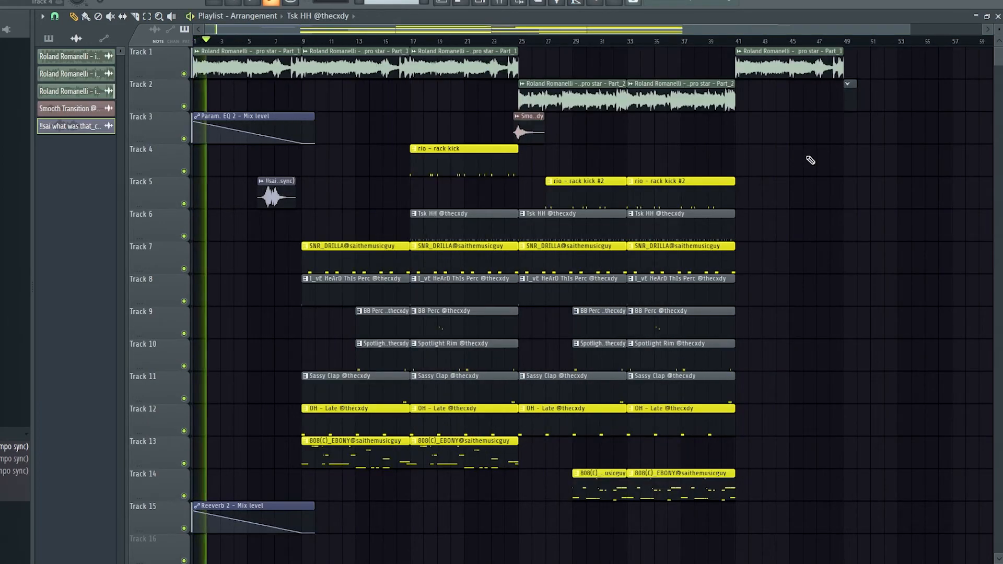